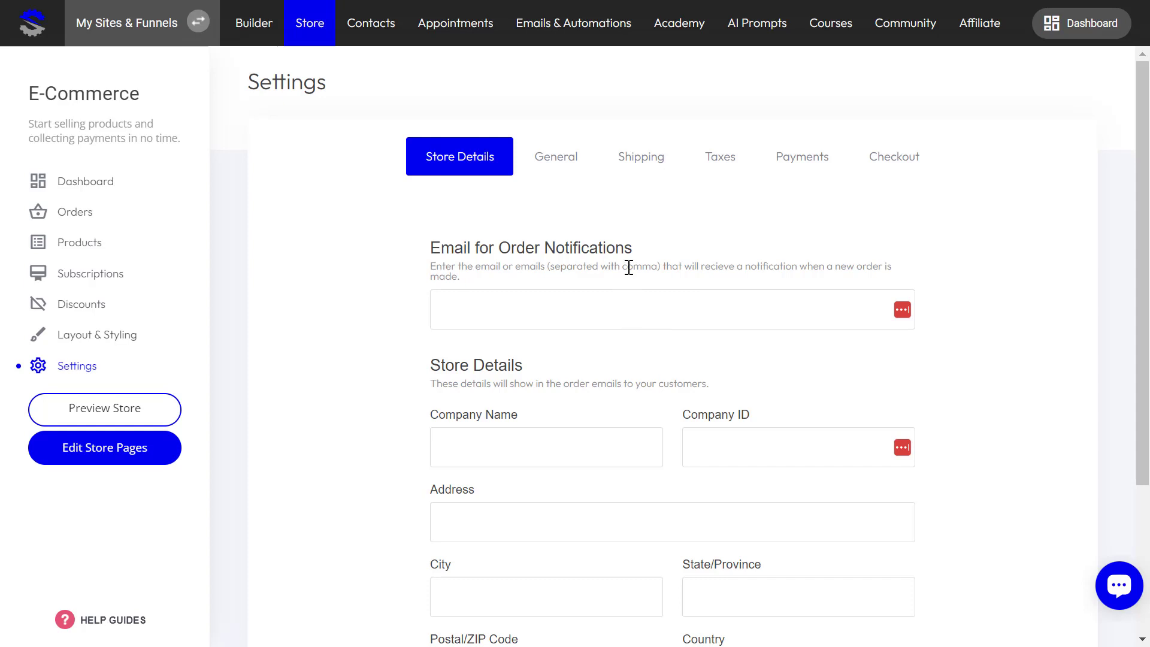
Step: Fill in the notification e-mail address that receives alerts about new store orders
left_click(504, 312)
key("Escape")
left_click(515, 301)
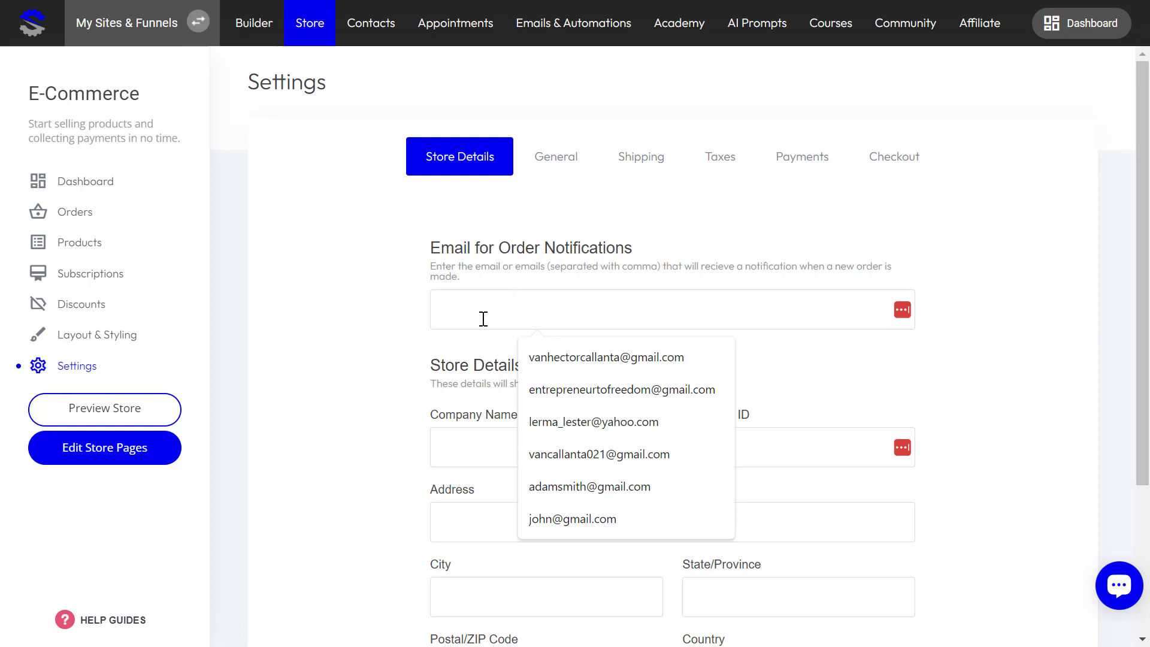
type("joh")
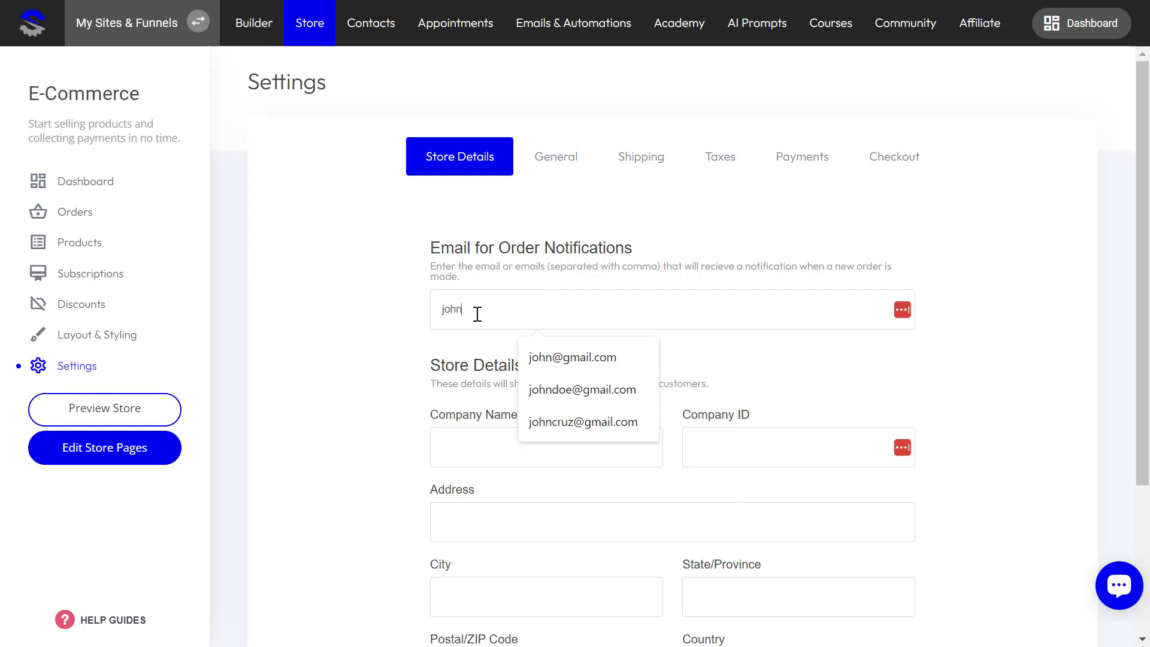
type("n")
key("Down")
key("Return")
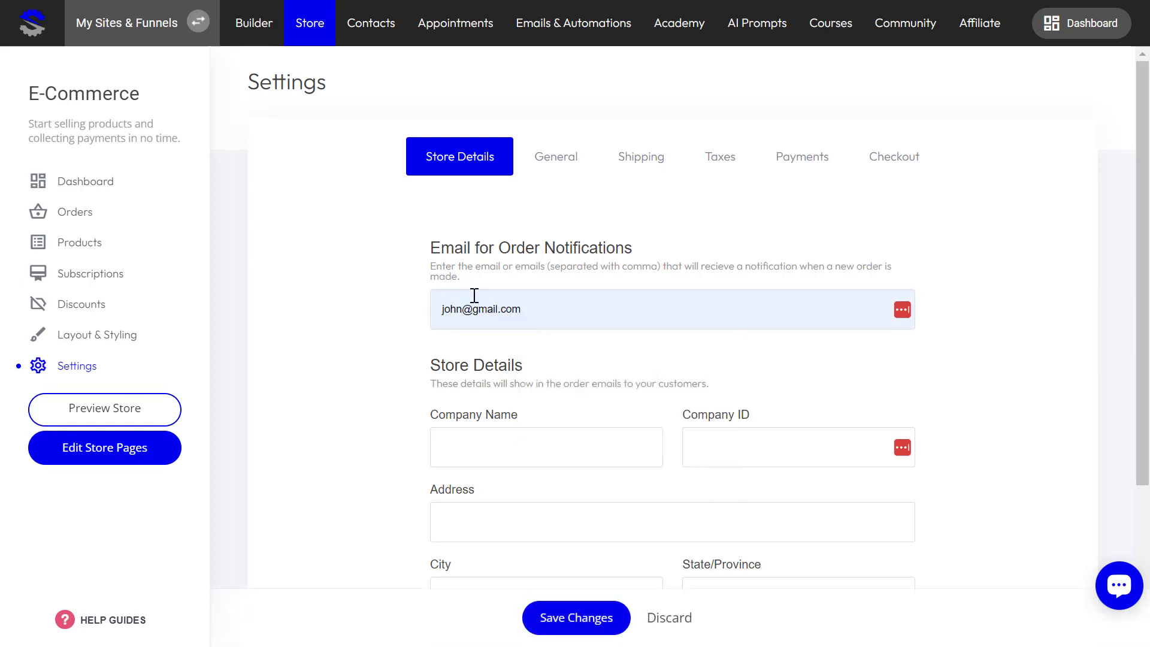
type(",")
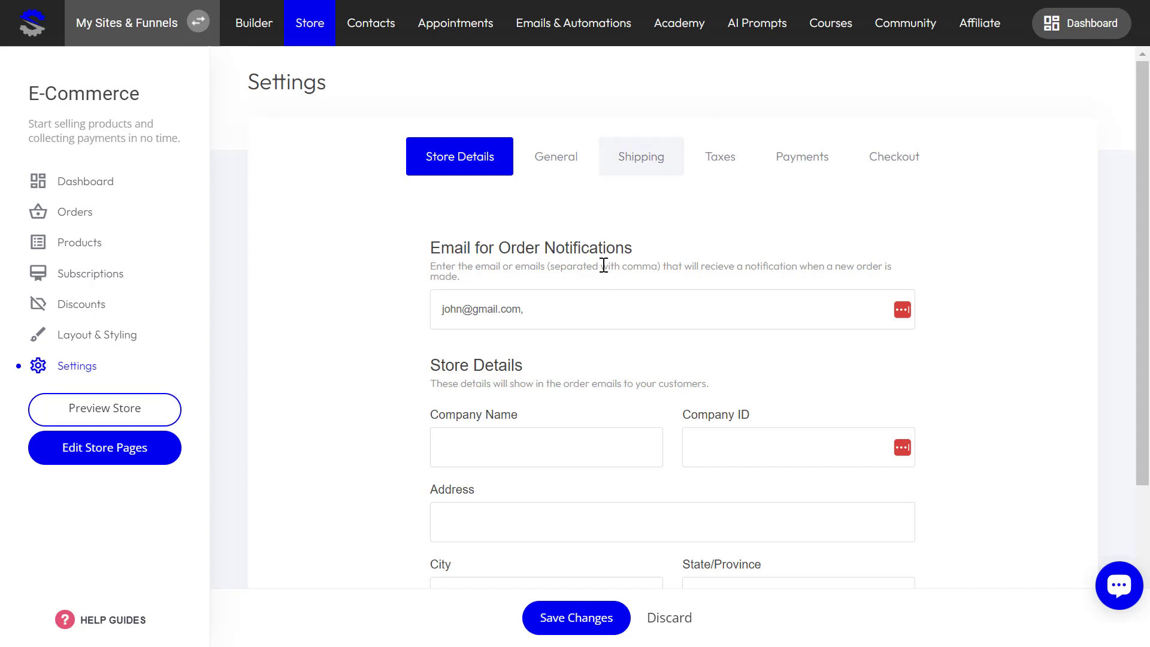
left_click_drag(547, 265, 664, 268)
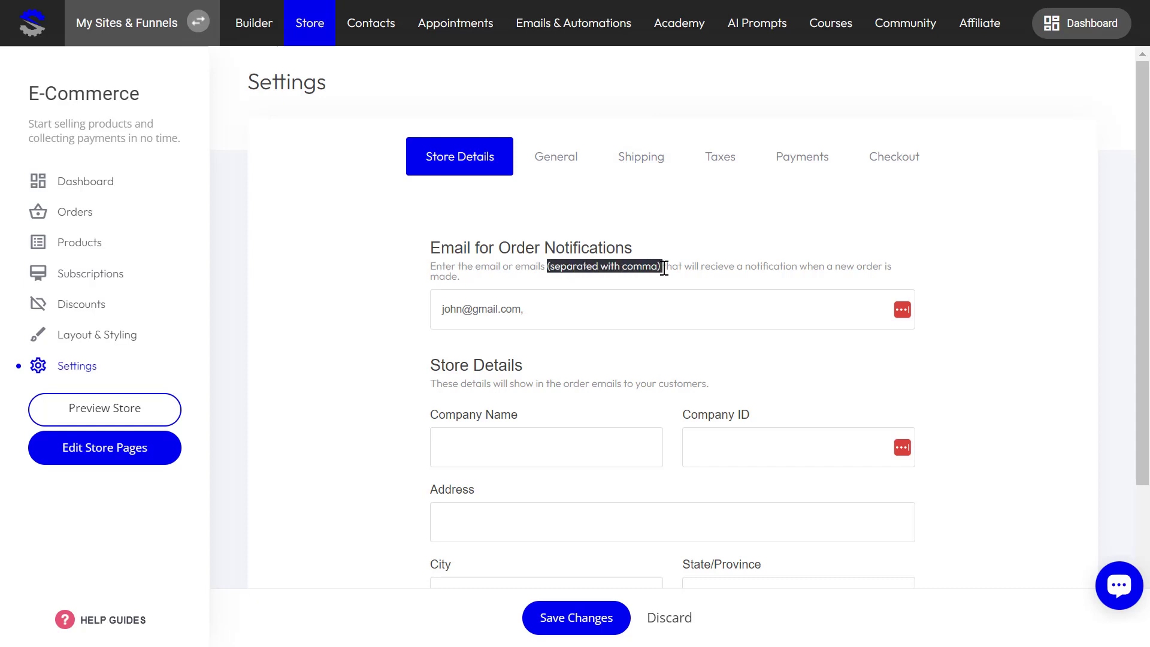
left_click(639, 292)
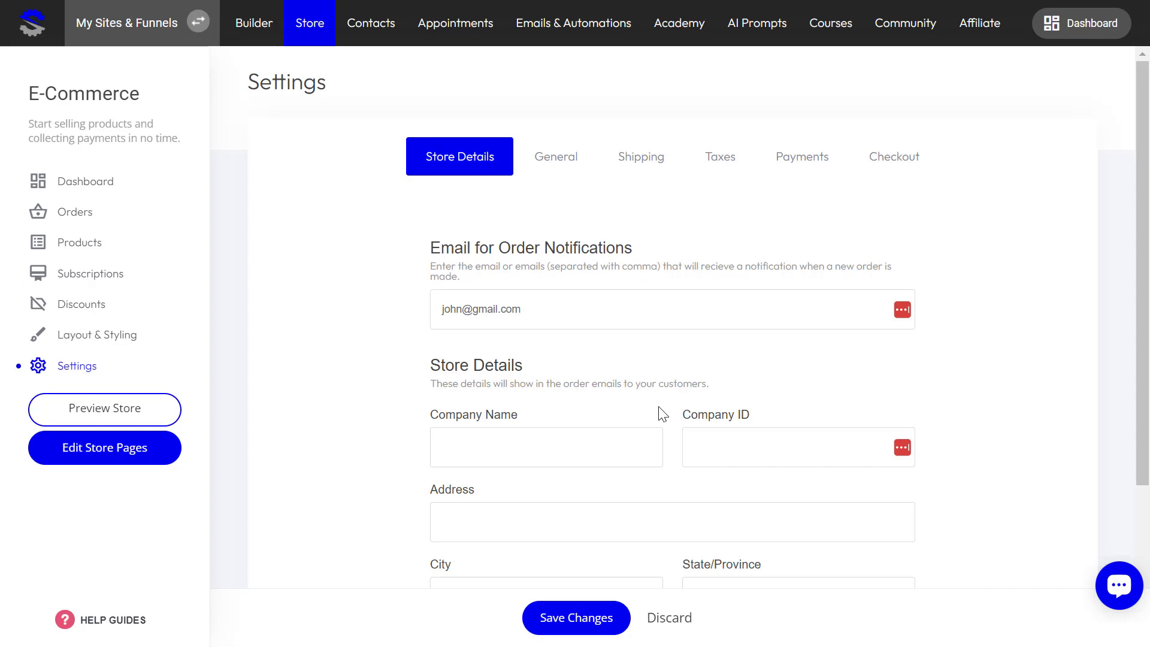
Step: Review the company and address fields of the store details and save the changes
scroll(659, 409, "down", 3)
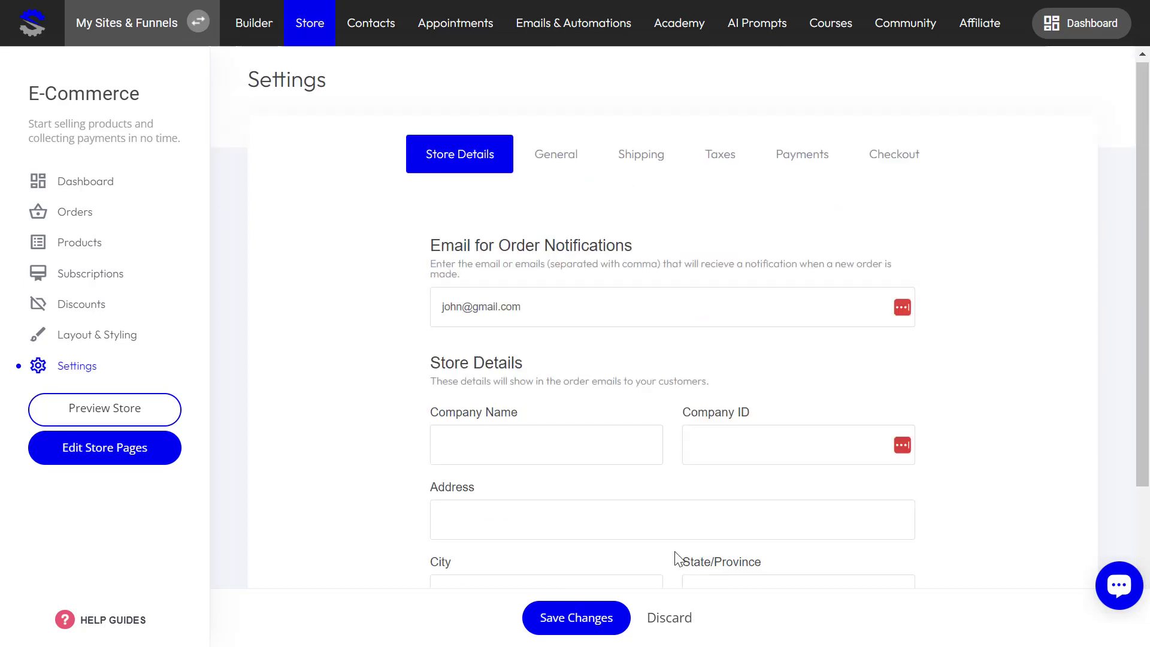
scroll(675, 556, "up", 3)
scroll(681, 530, "down", 3)
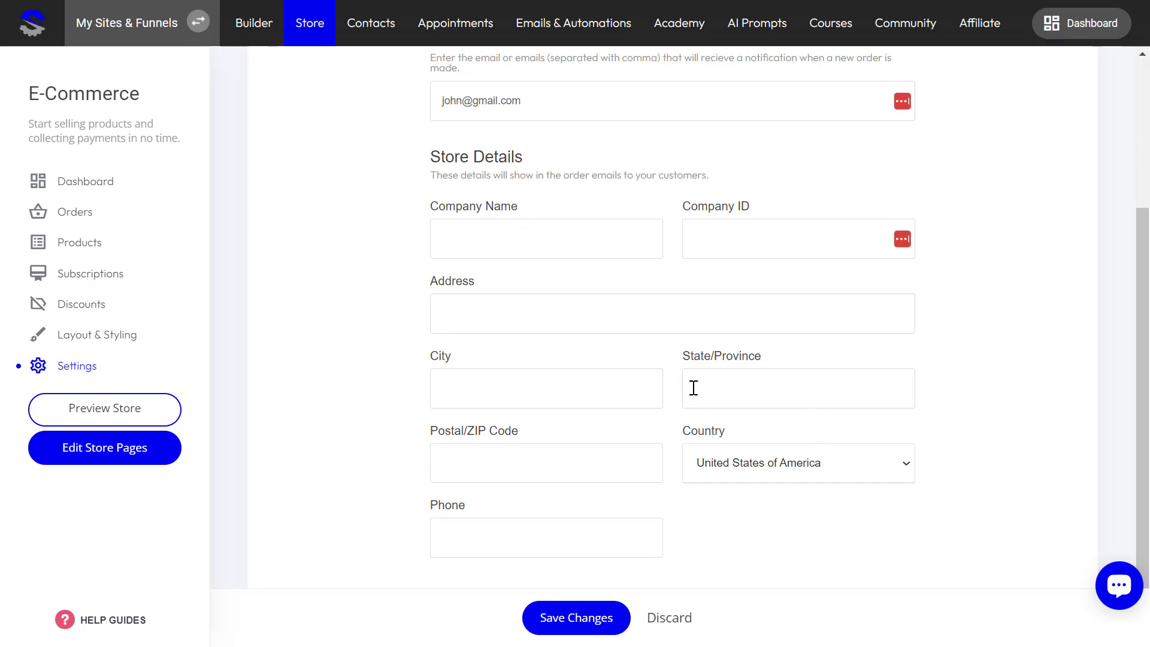
scroll(692, 387, "up", 2)
scroll(693, 390, "down", 2)
scroll(548, 503, "up", 5)
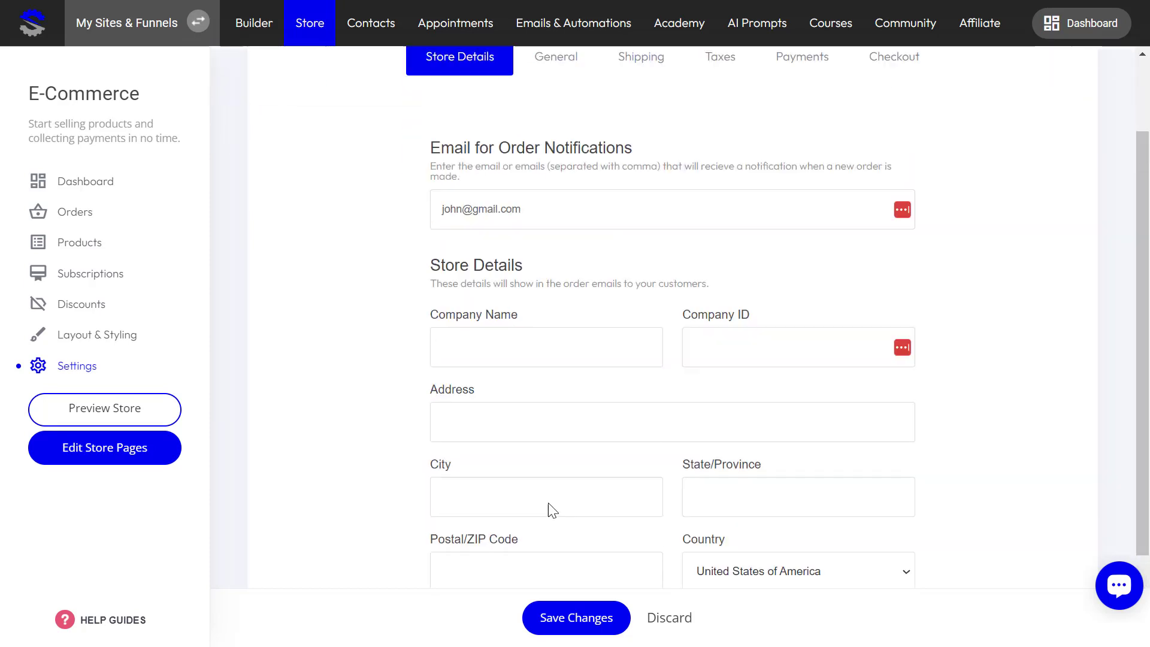
left_click(579, 619)
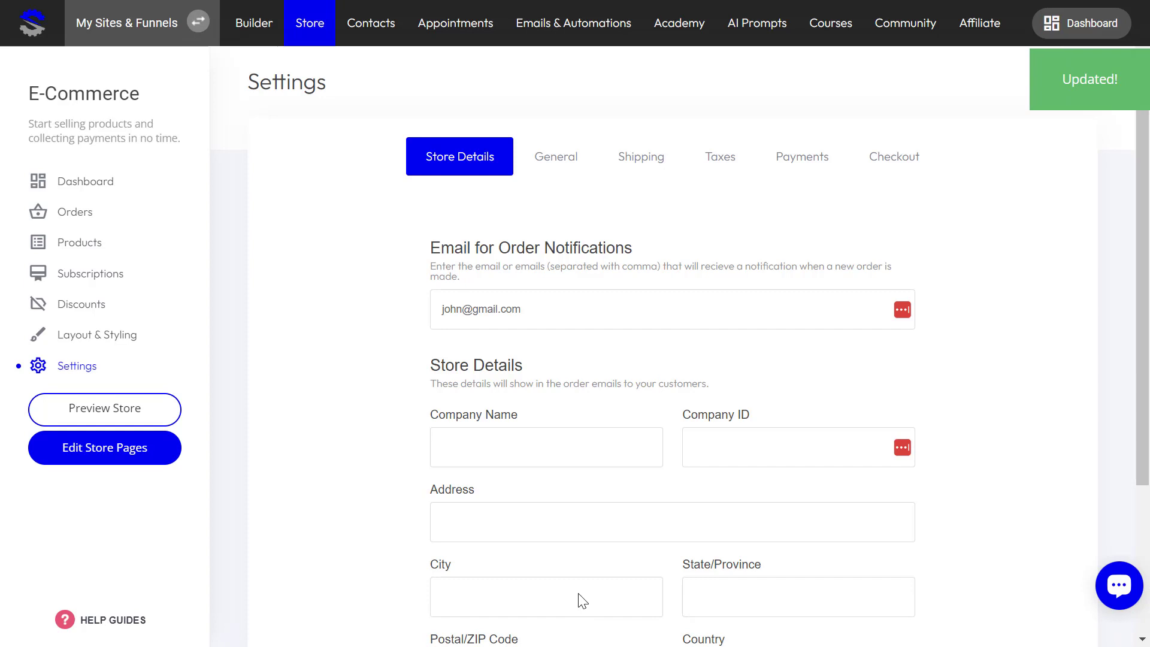
Step: Open the General settings of the e-commerce store
left_click(557, 170)
scroll(816, 354, "down", 3)
scroll(811, 358, "up", 2)
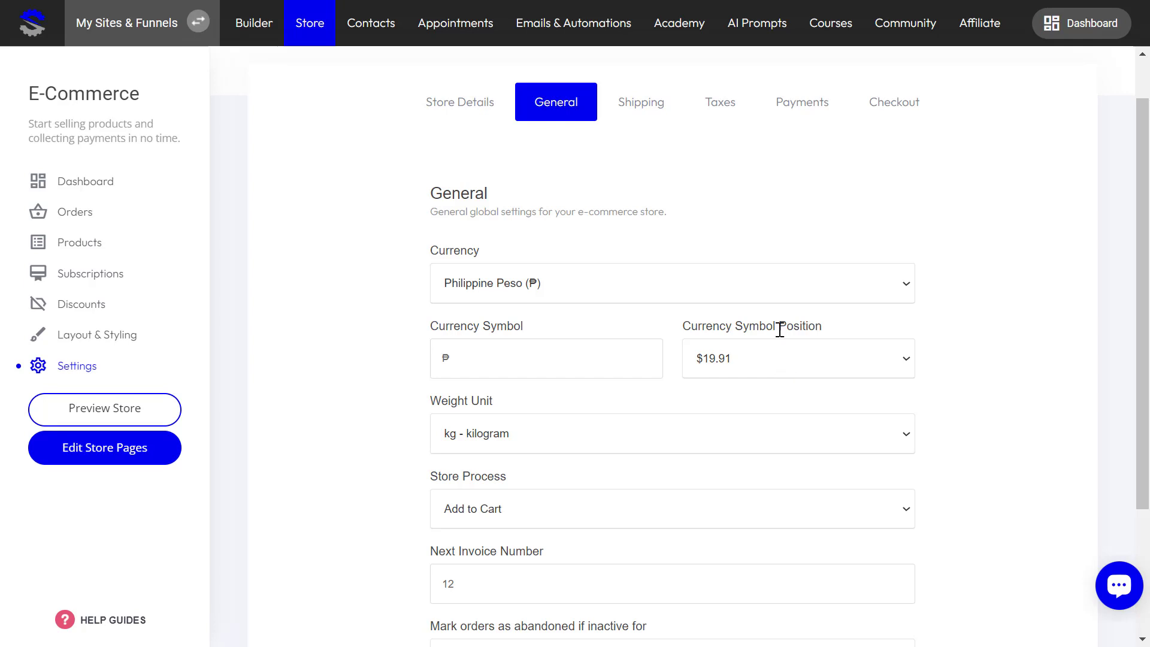
Step: Switch the currency symbol position to 19.91$ and set it back to $19.91
left_click(778, 361)
left_click(753, 411)
left_click(756, 359)
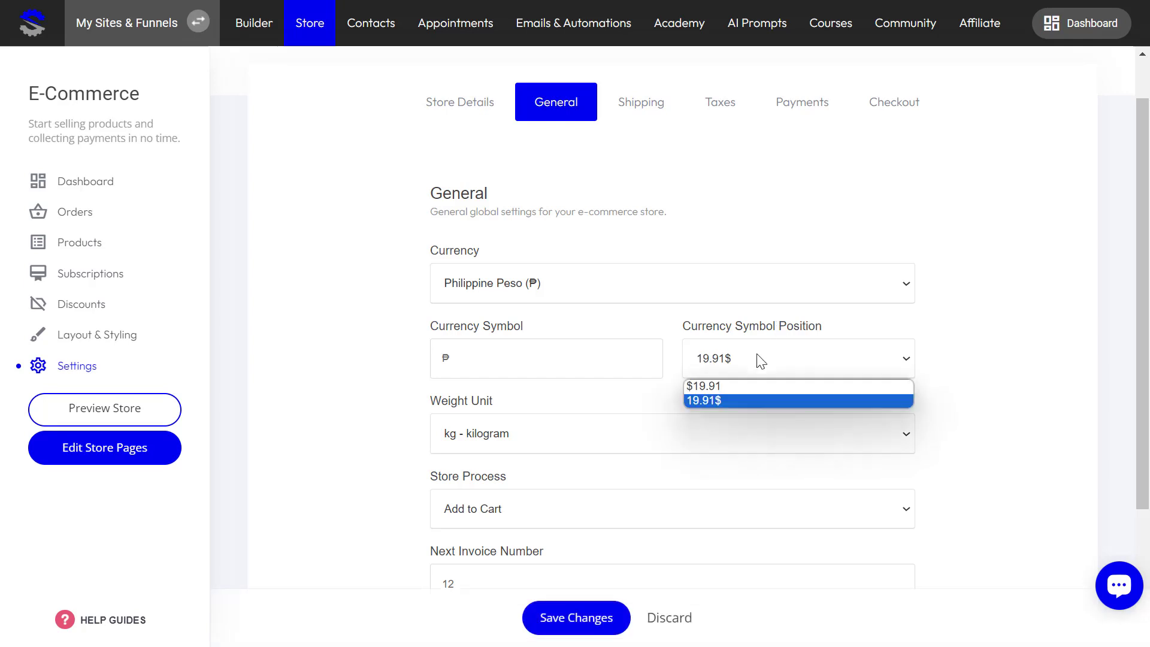
left_click(750, 382)
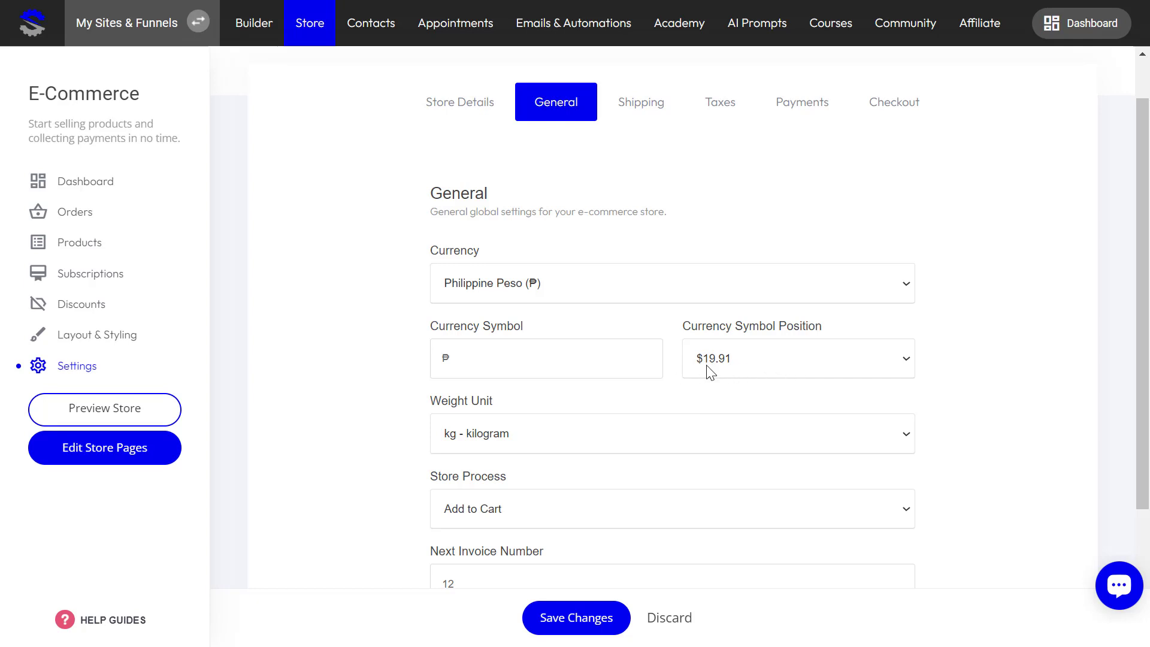
Step: Examine the available weight unit options without changing the selection
scroll(592, 409, "down", 2)
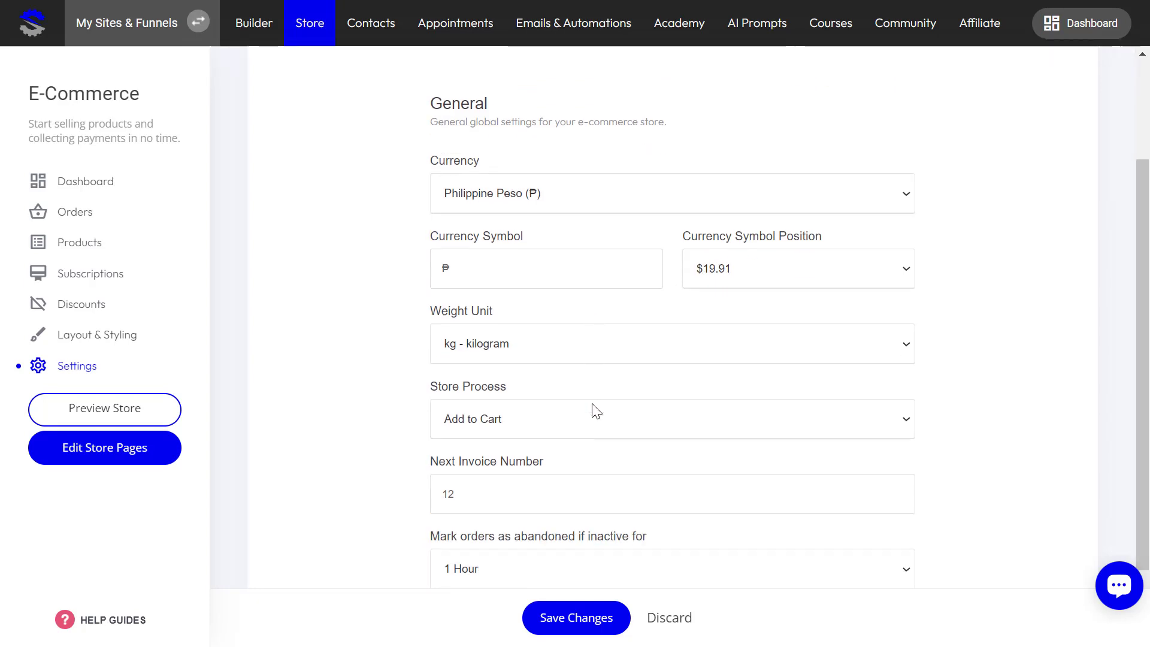
left_click(562, 349)
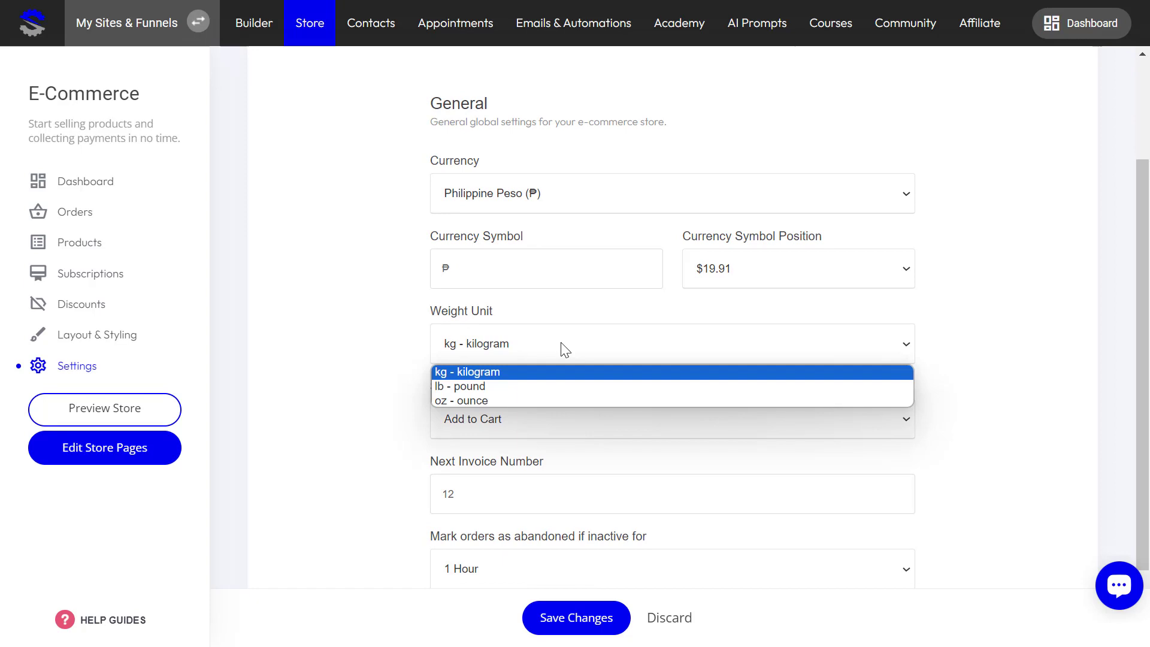
left_click(580, 308)
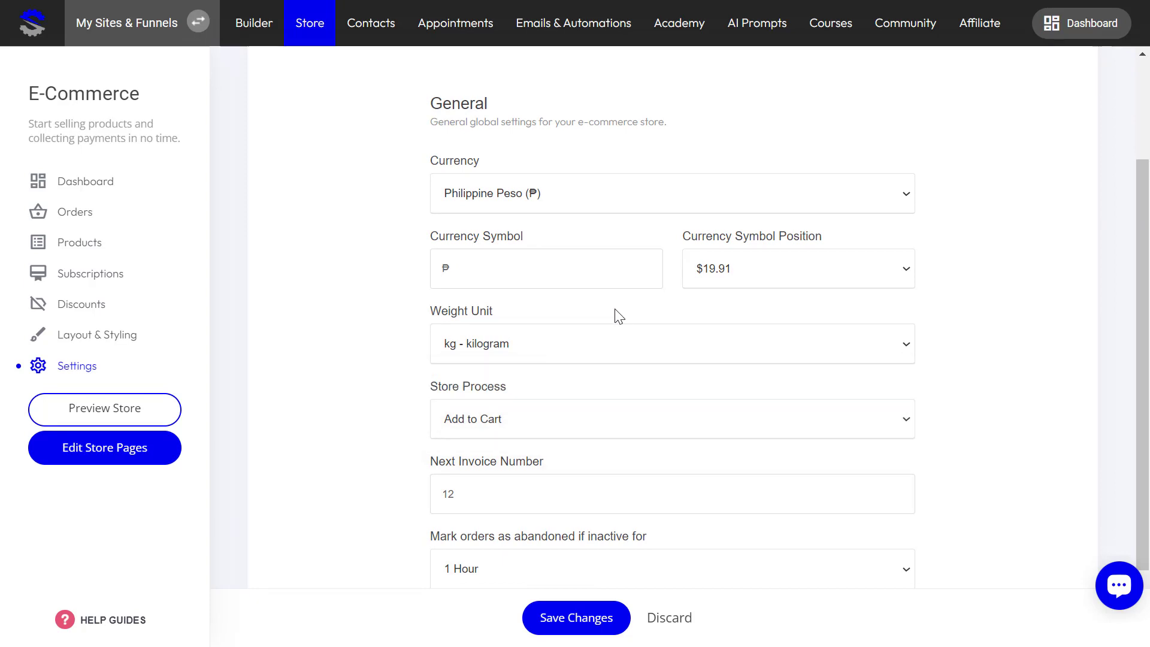
scroll(622, 321, "up", 3)
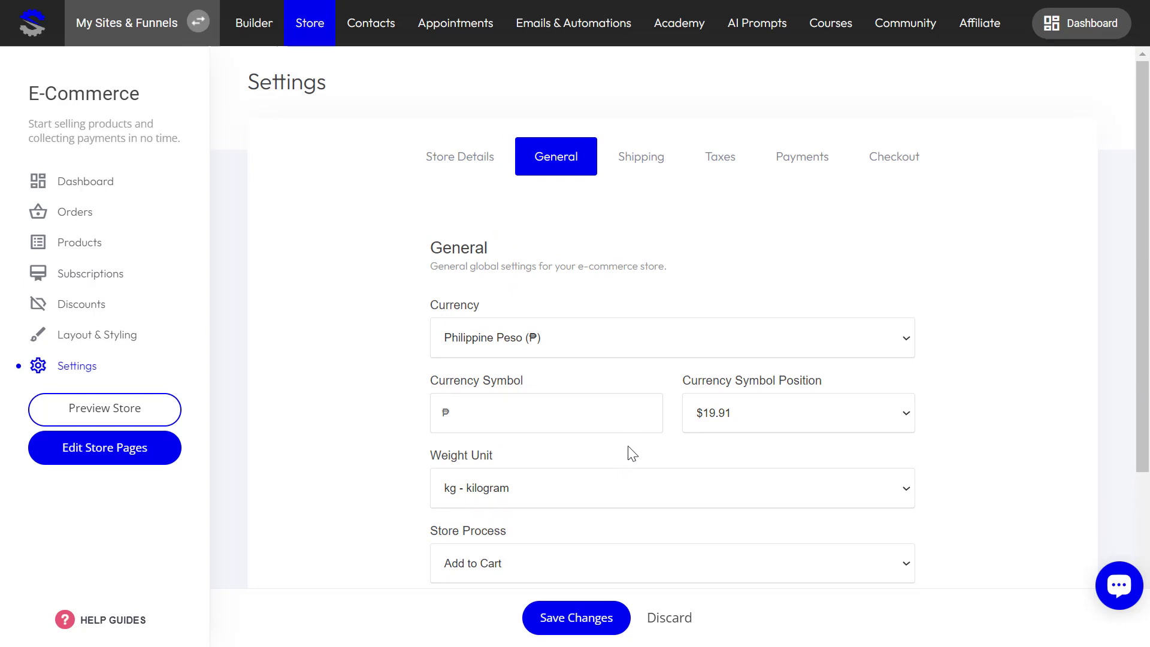
scroll(629, 455, "down", 2)
left_click(577, 400)
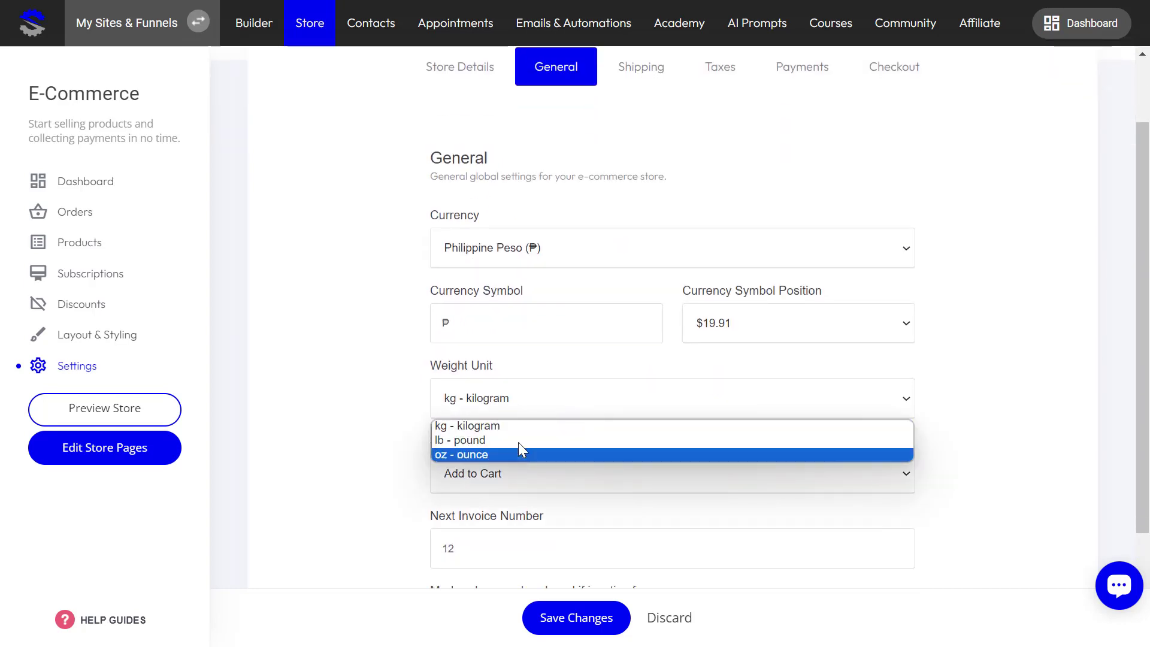
left_click(637, 367)
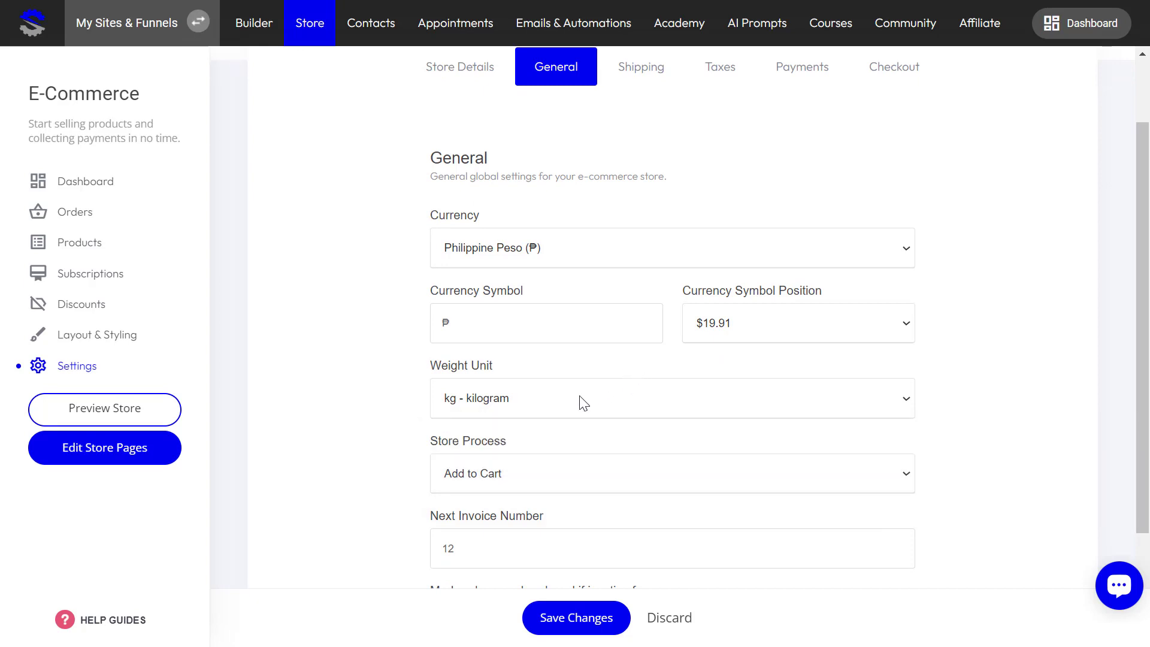
left_click(582, 403)
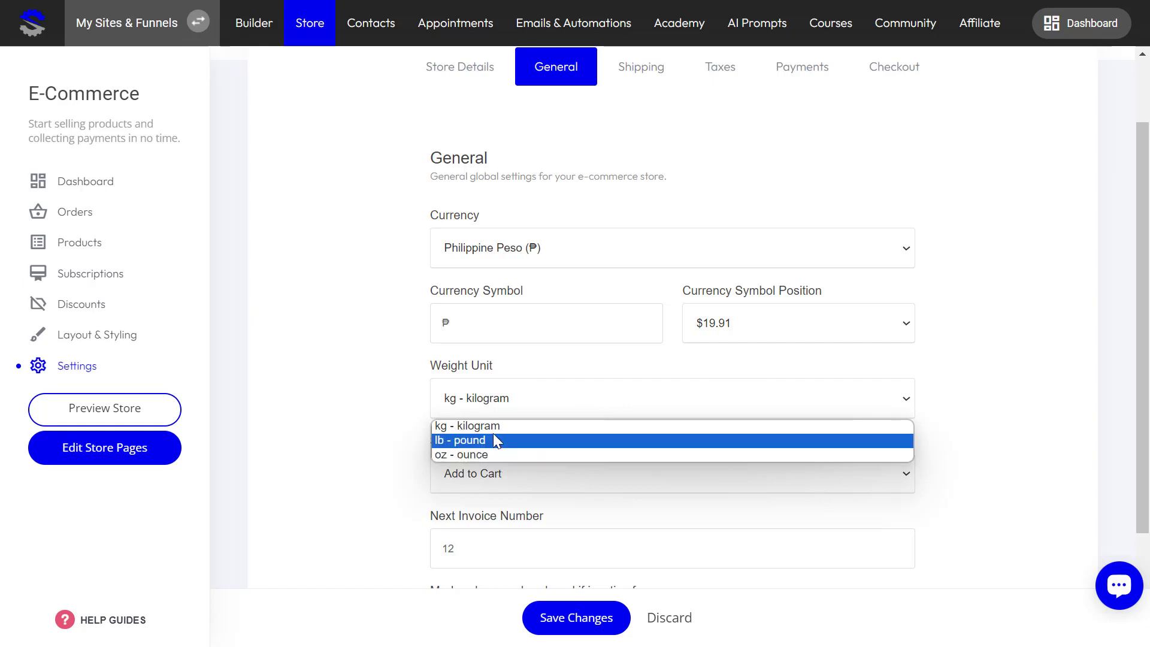
left_click(576, 359)
Step: Examine the choices offered for the store process without changing the selection
scroll(623, 425, "down", 2)
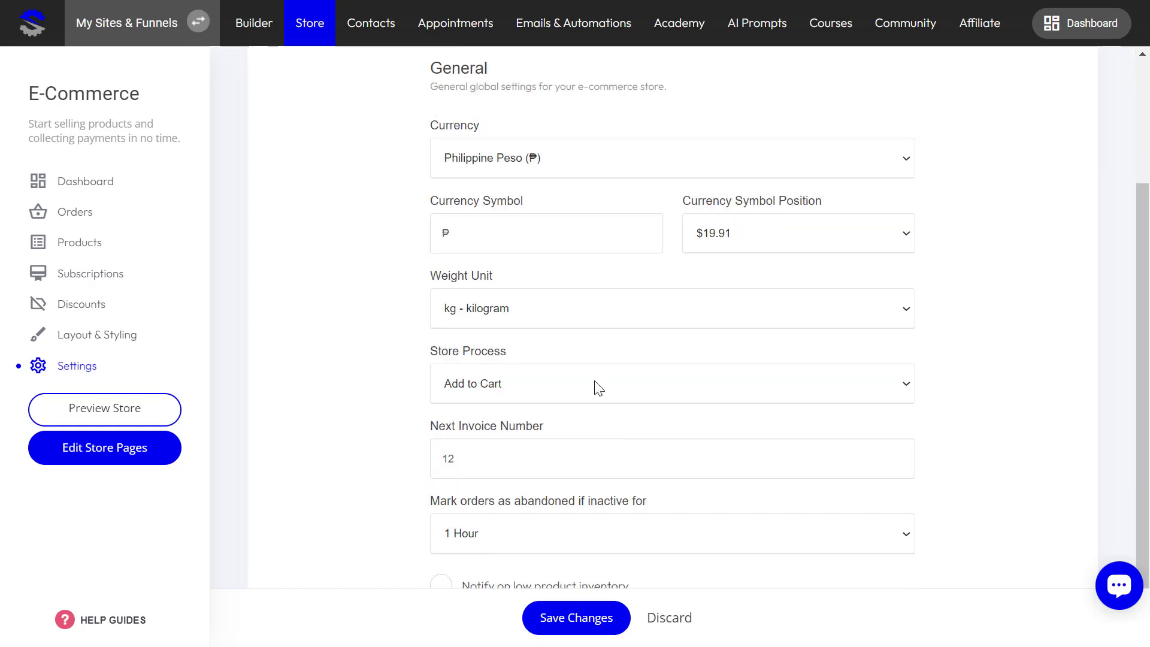
left_click(596, 380)
left_click(598, 379)
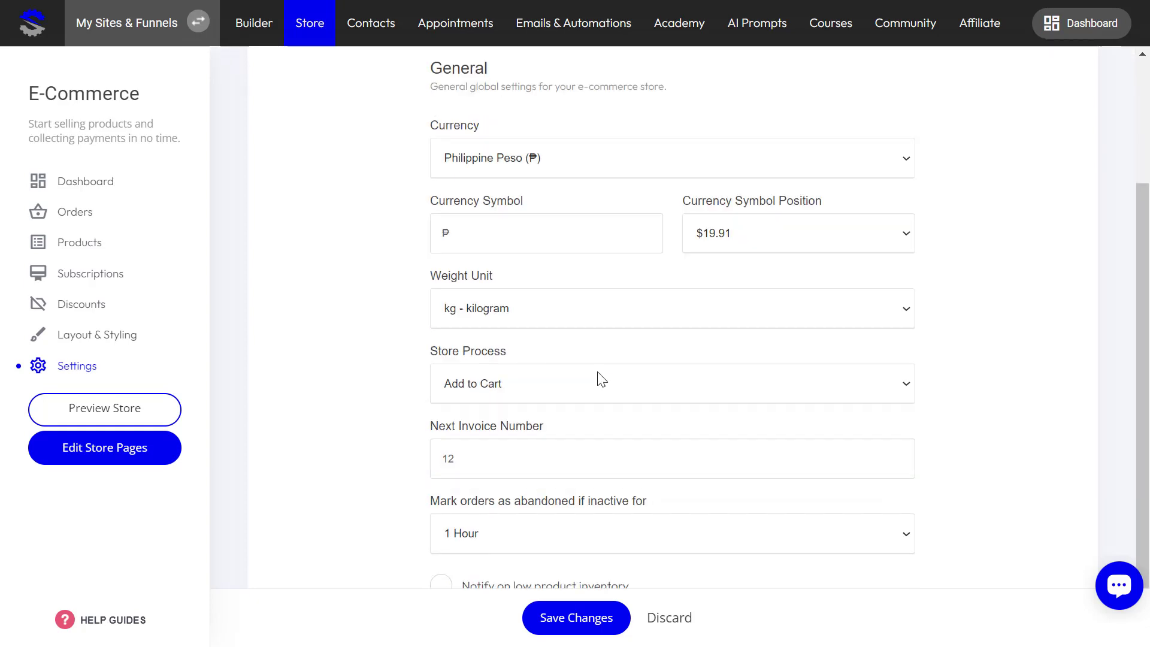
left_click(485, 389)
left_click(514, 392)
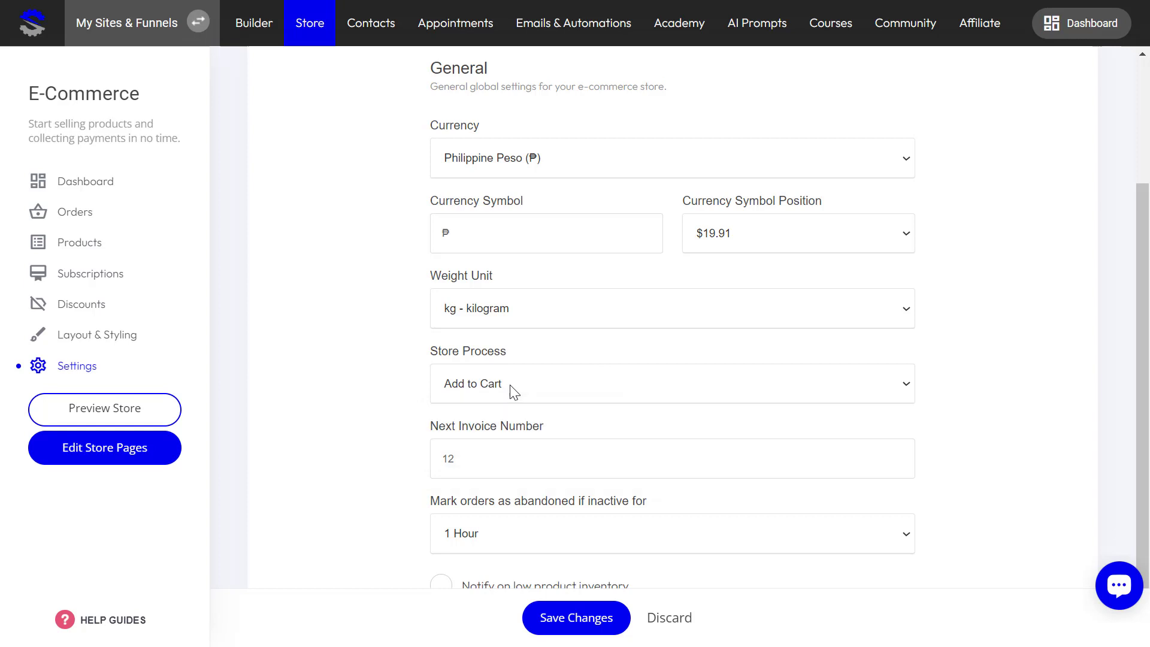
left_click(549, 387)
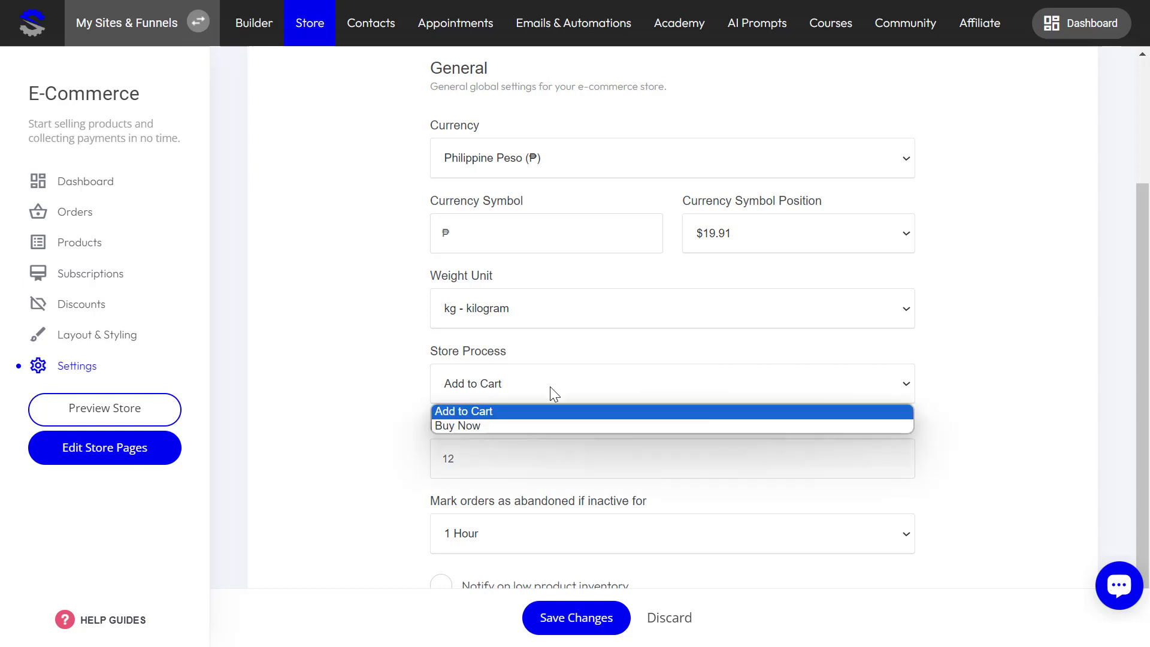
left_click(546, 346)
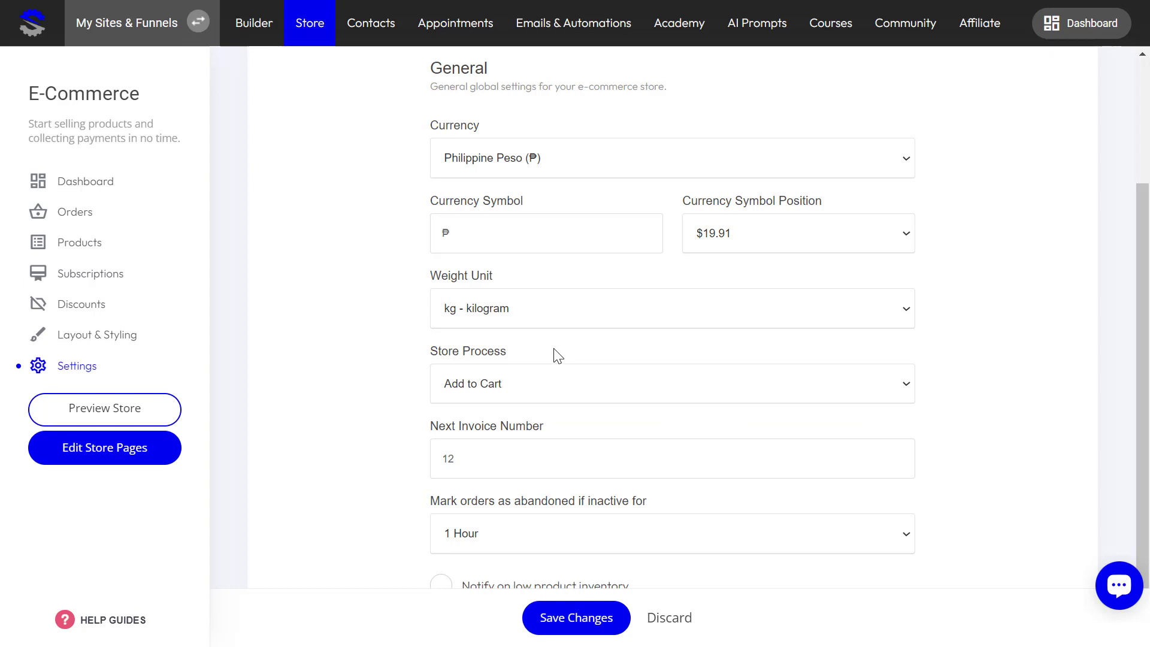
Step: Check the next invoice number setting and the inactivity periods available for marking orders as abandoned
scroll(558, 356, "down", 1)
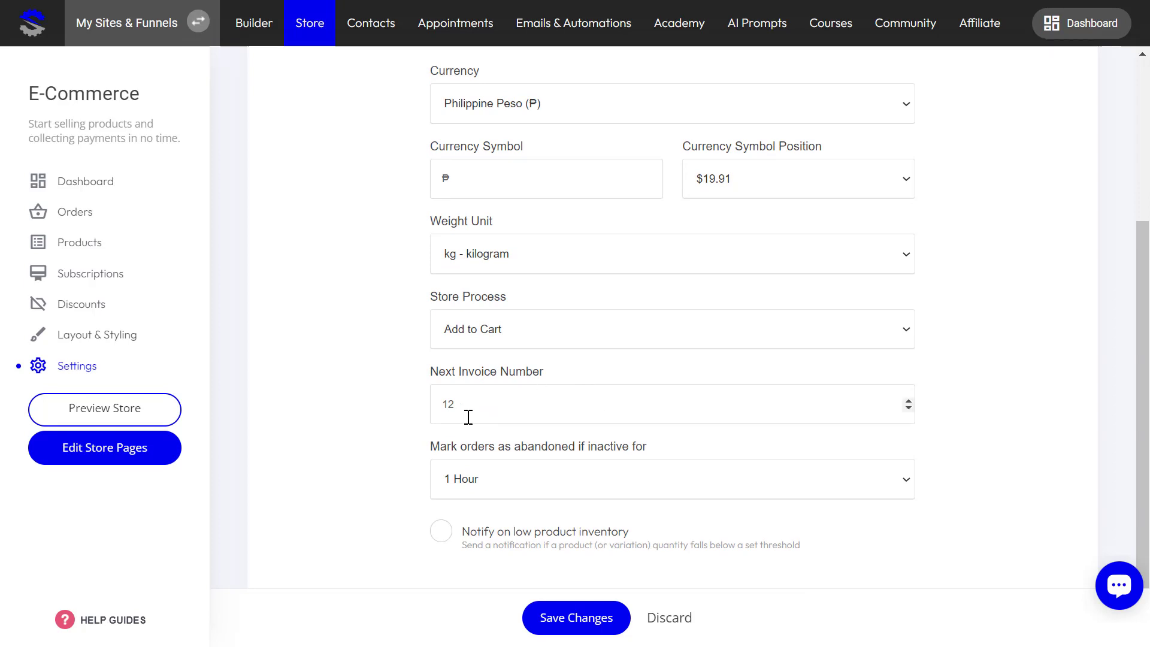
scroll(428, 477, "up", 4)
scroll(438, 475, "down", 4)
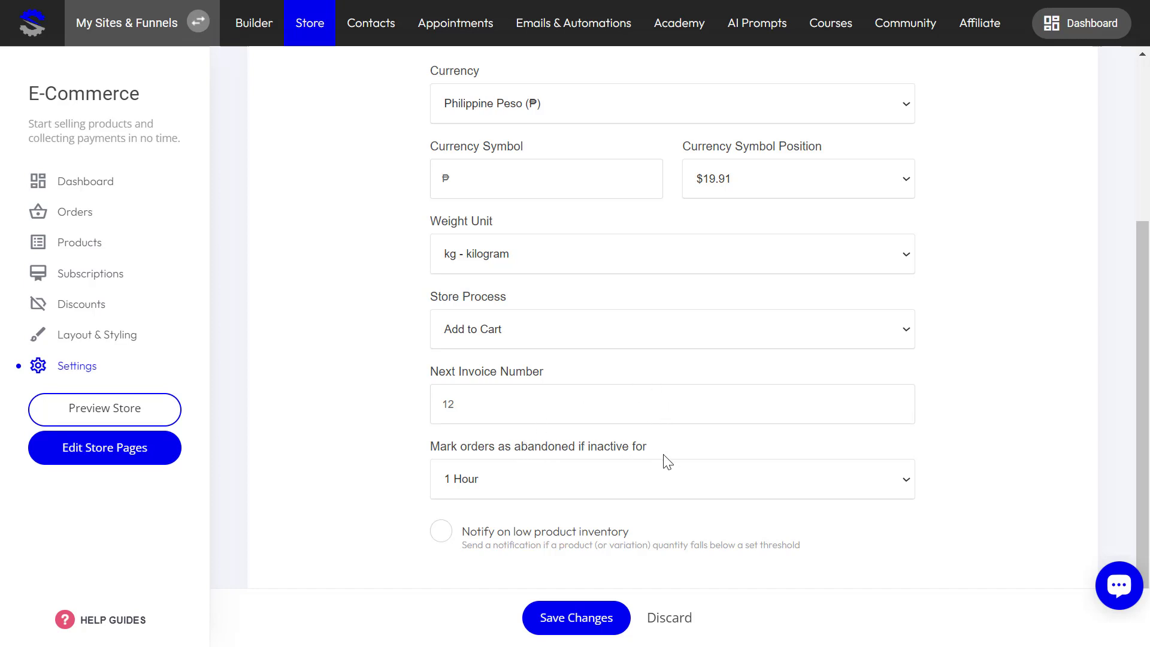
left_click(693, 476)
left_click(690, 469)
left_click(606, 483)
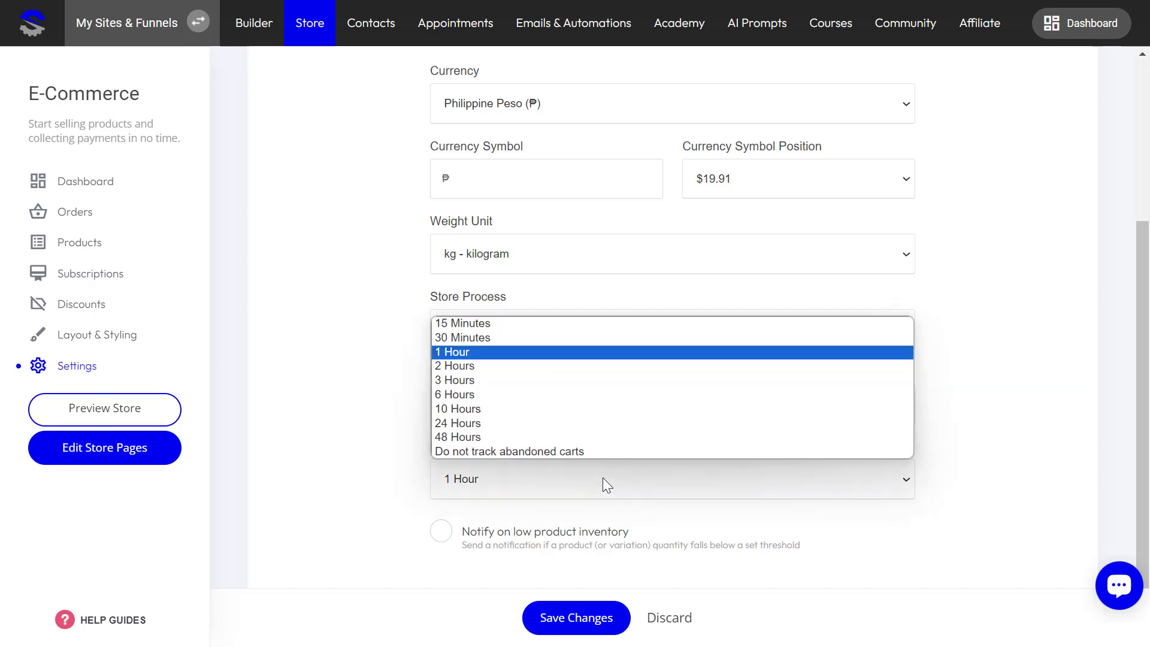
left_click(605, 479)
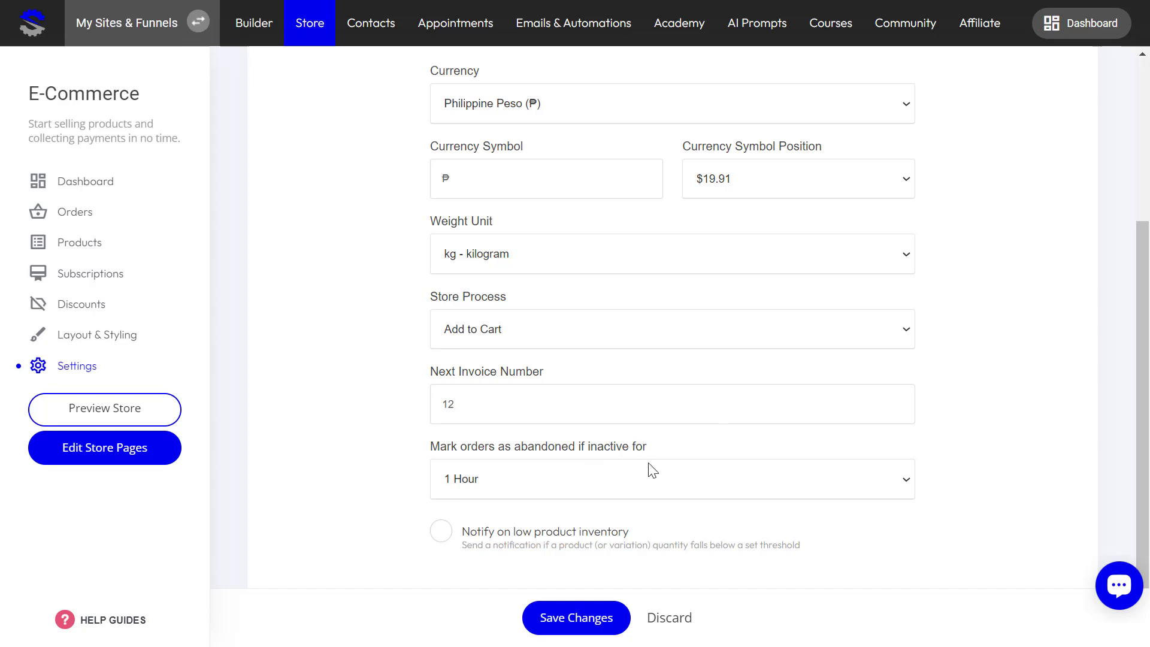
left_click(665, 473)
left_click(664, 477)
Step: Enable the notification on low product inventory
left_click(492, 546)
left_click(624, 542)
left_click(490, 542)
left_click(453, 543)
Step: Set the quantity below which the low inventory notification is sent to 100
scroll(576, 490, "down", 1)
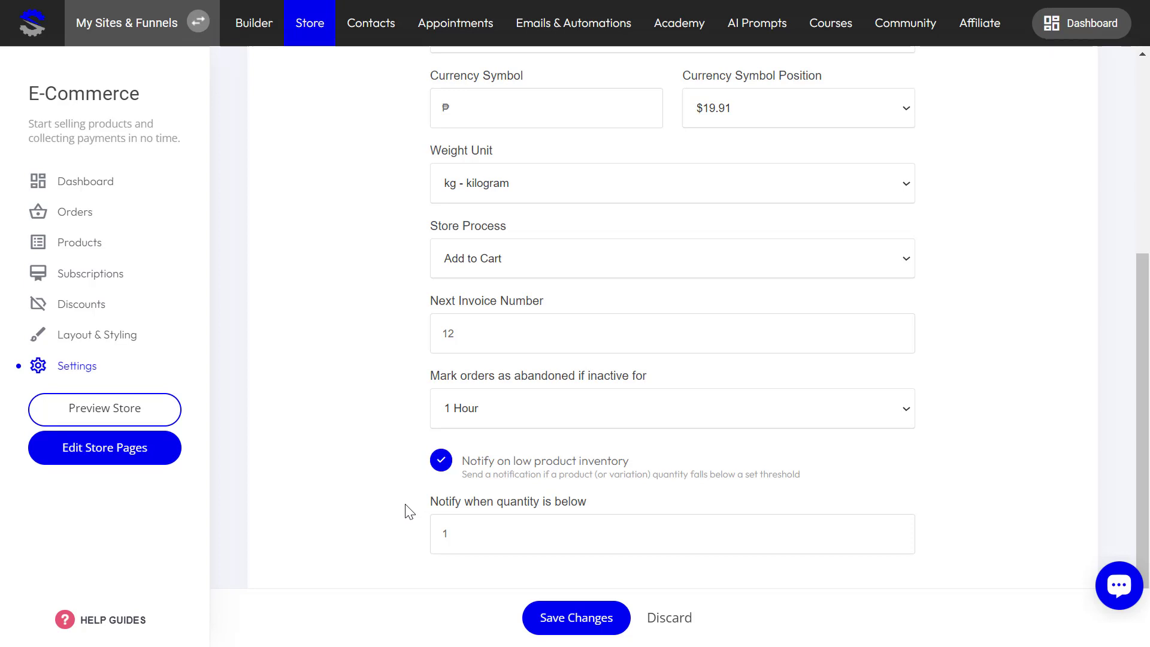
left_click_drag(473, 528, 405, 542)
type("00")
left_click_drag(488, 534, 421, 549)
type("96")
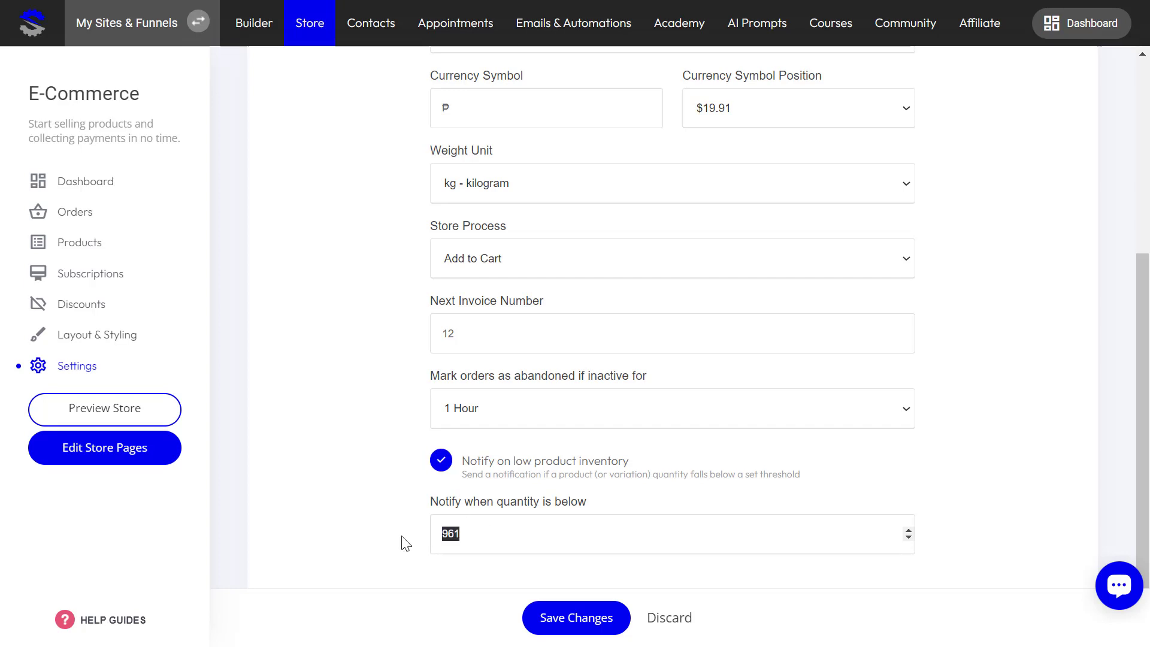
type("1")
left_click_drag(463, 526, 425, 545)
type("0")
type("1")
type("00")
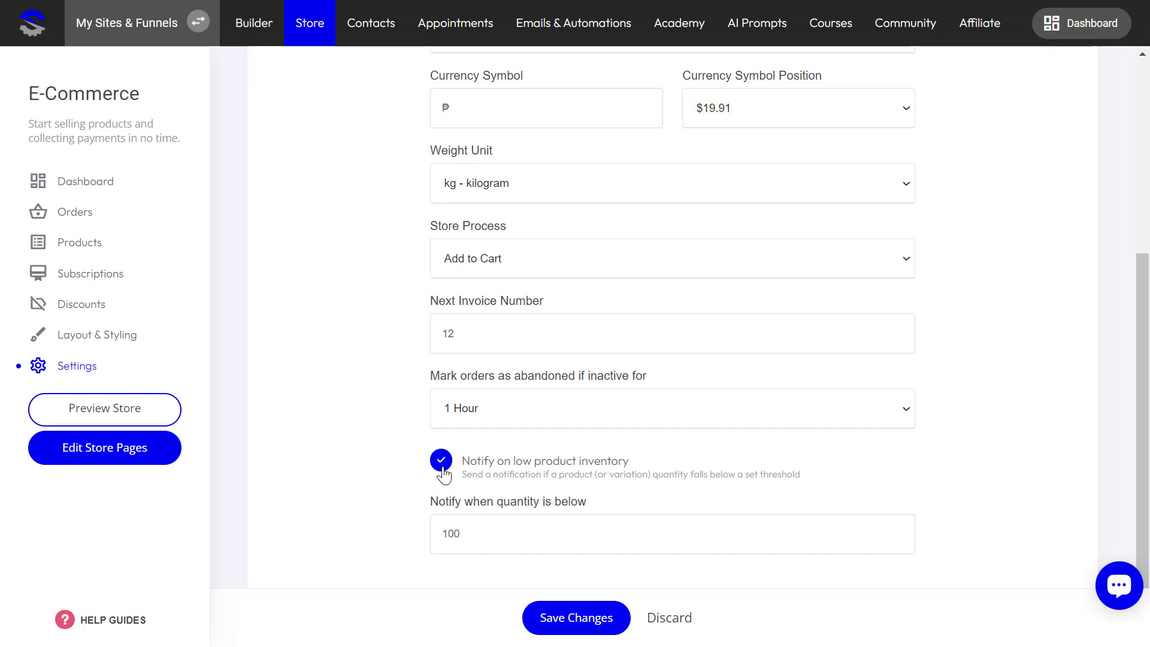
Step: Turn off the low product inventory notification and save the General settings
left_click(479, 461)
scroll(935, 509, "up", 4)
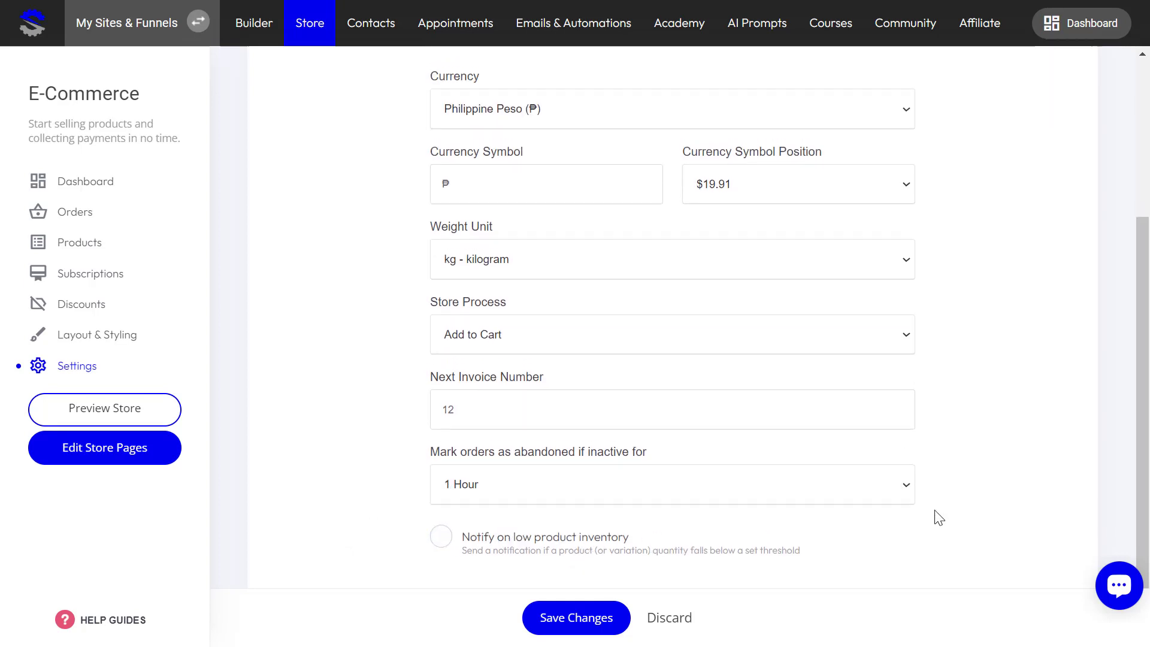
left_click(576, 617)
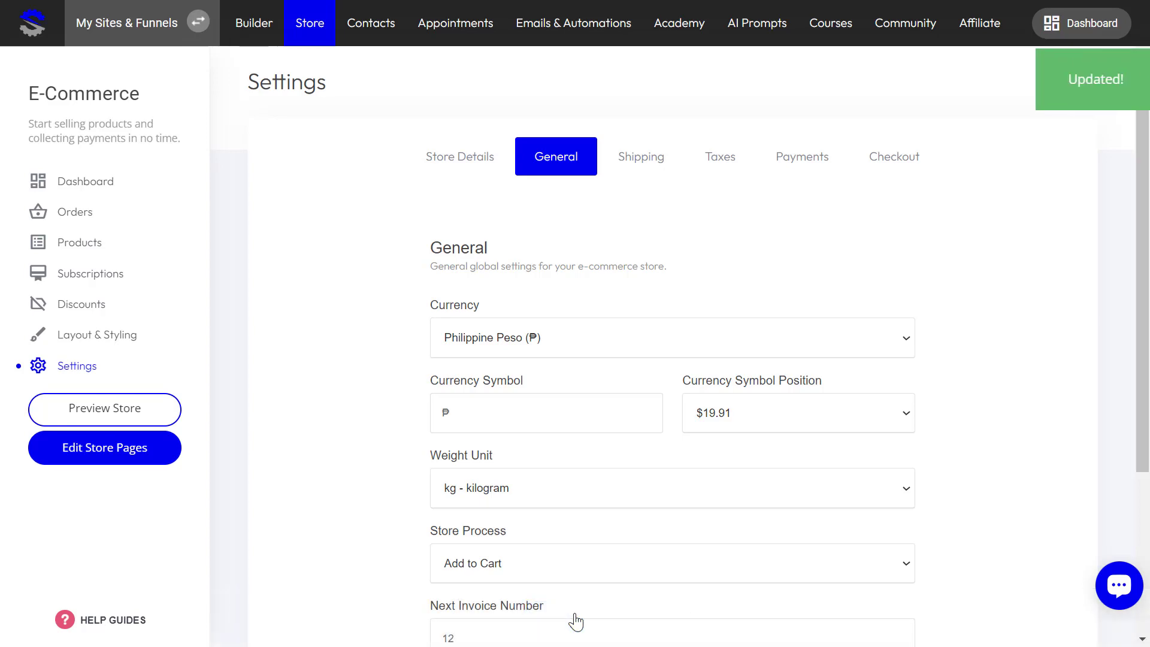
Step: Add a shipping option whose costs depend on Weight Range and name it "1 box"
left_click(644, 156)
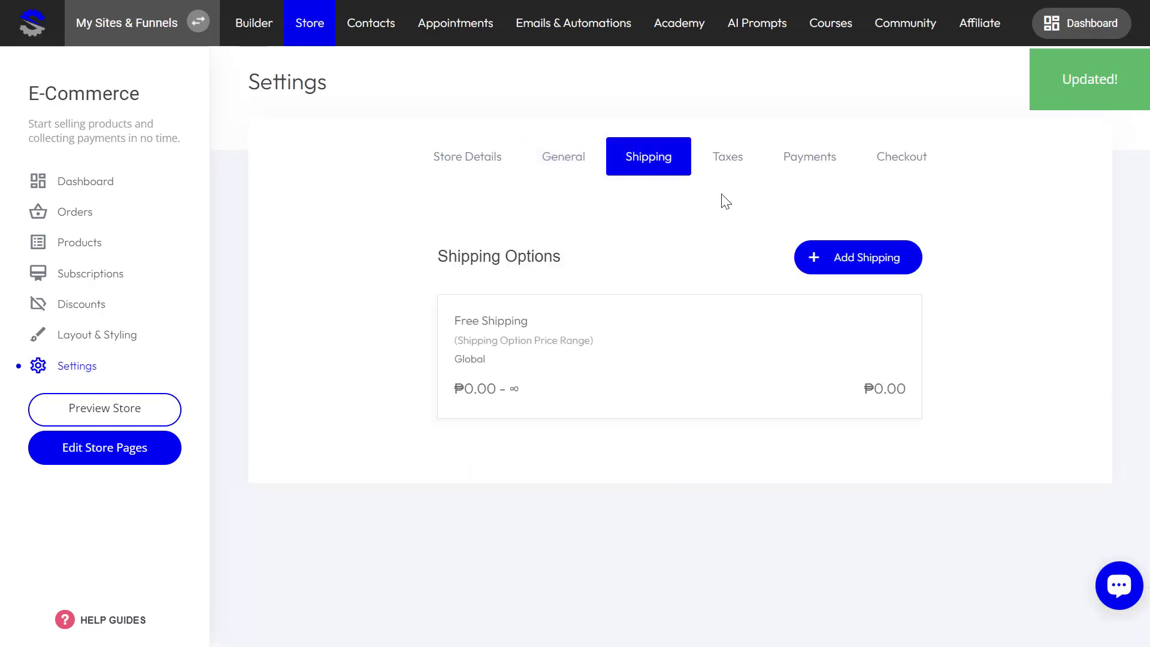
left_click(832, 264)
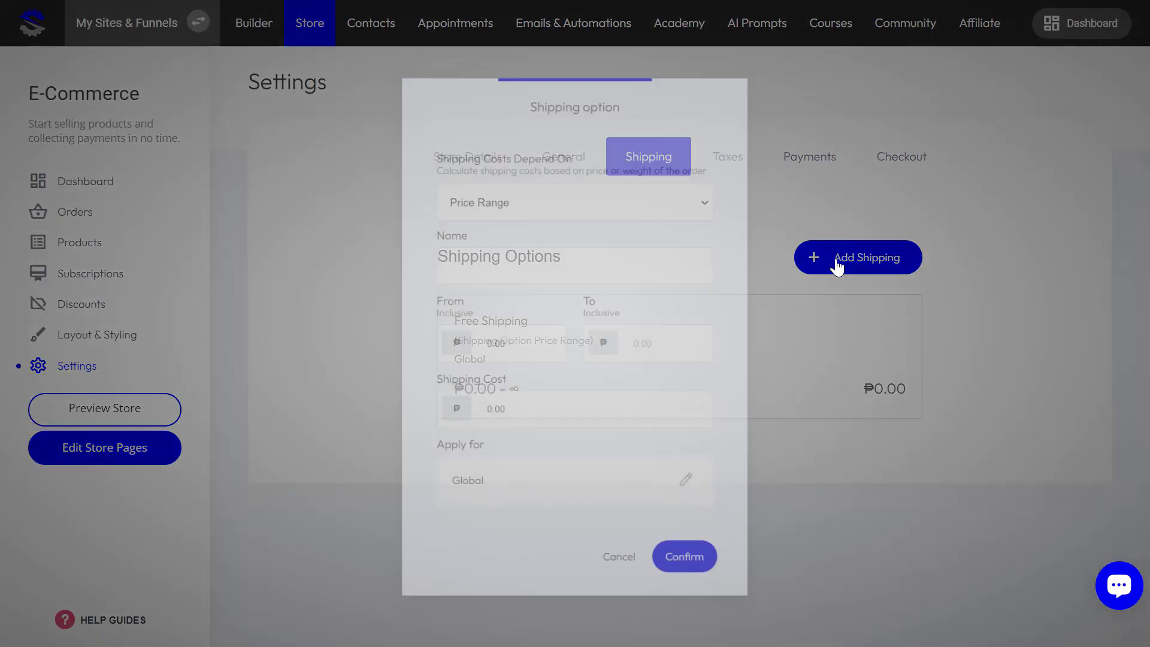
left_click(598, 194)
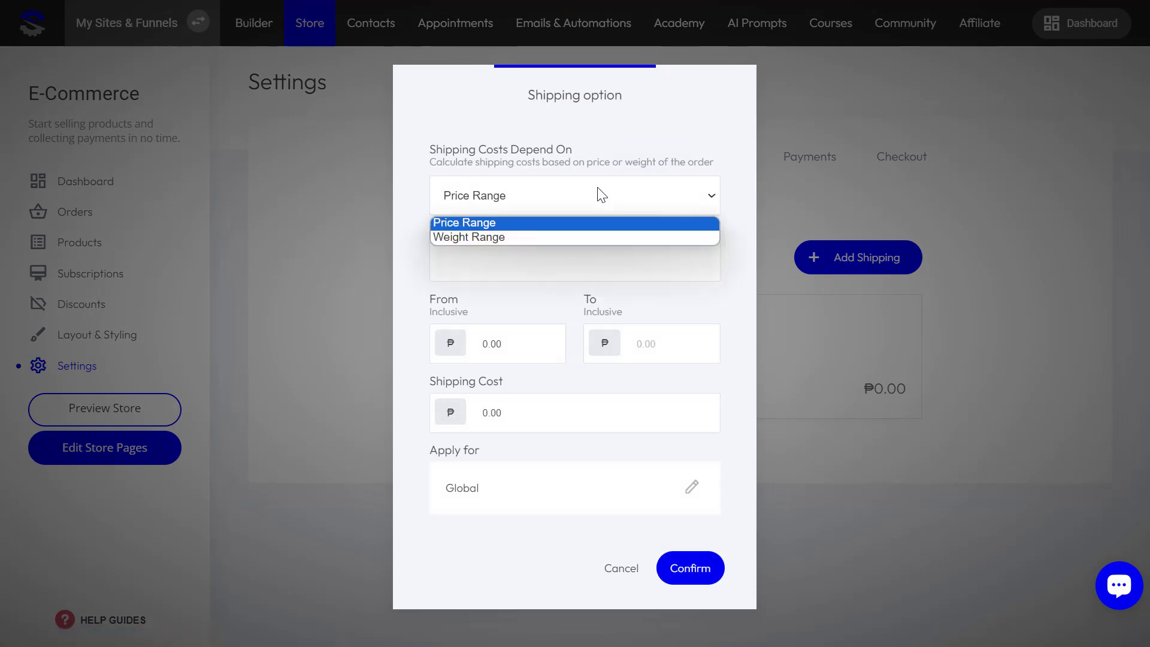
left_click(586, 238)
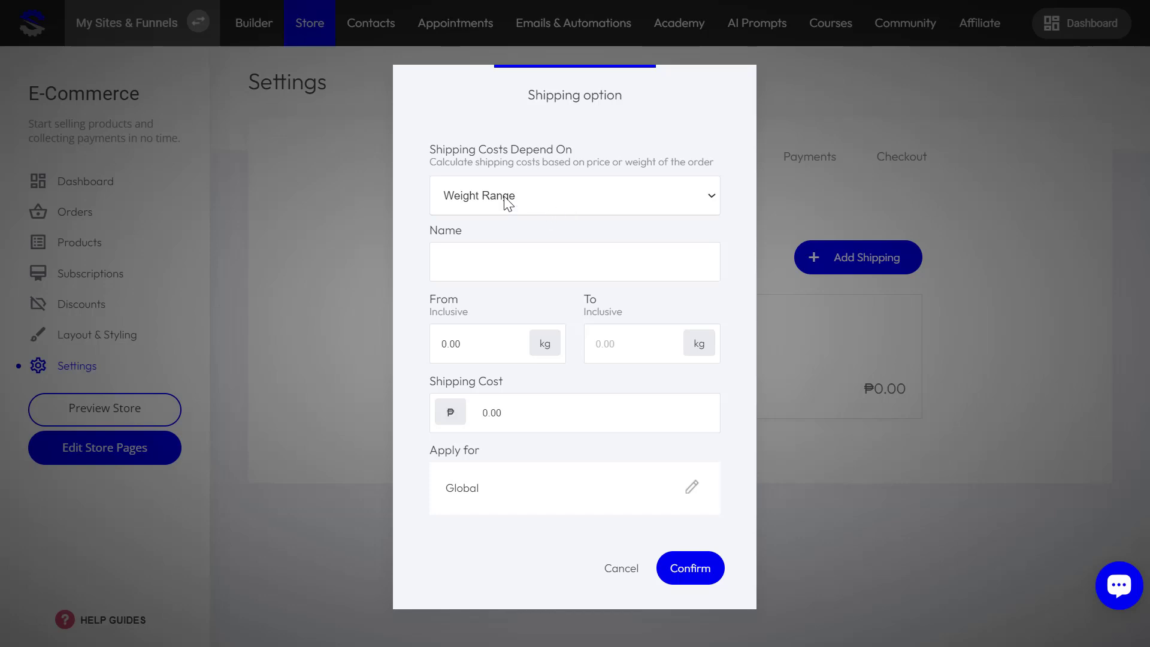
left_click(498, 270)
left_click(510, 256)
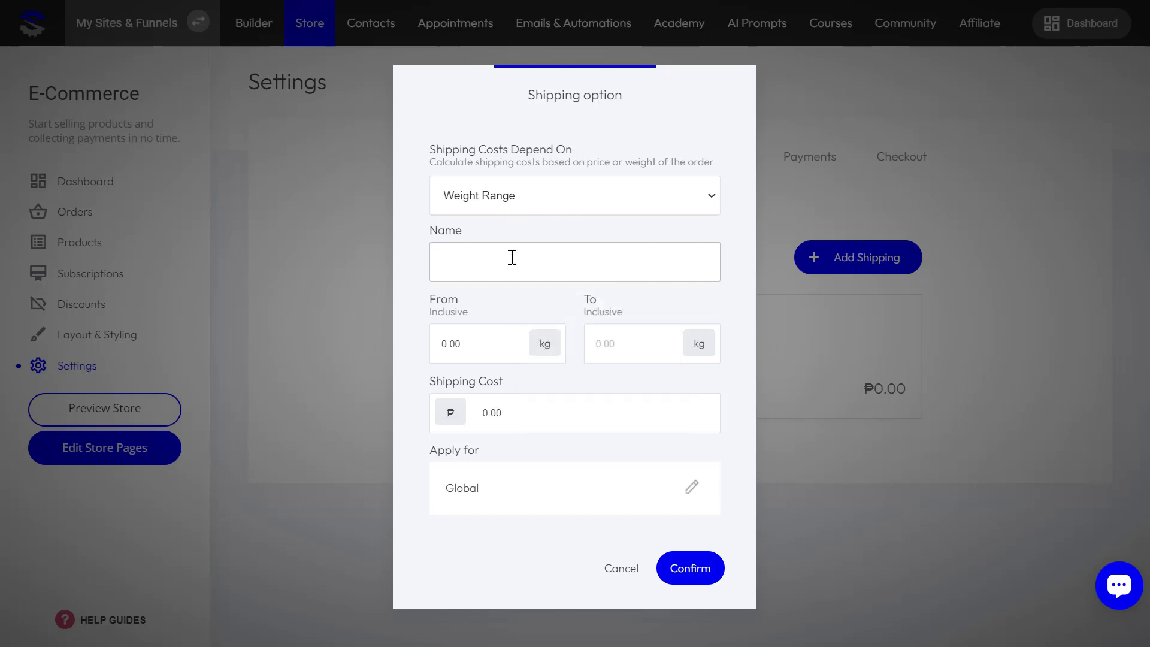
left_click(508, 259)
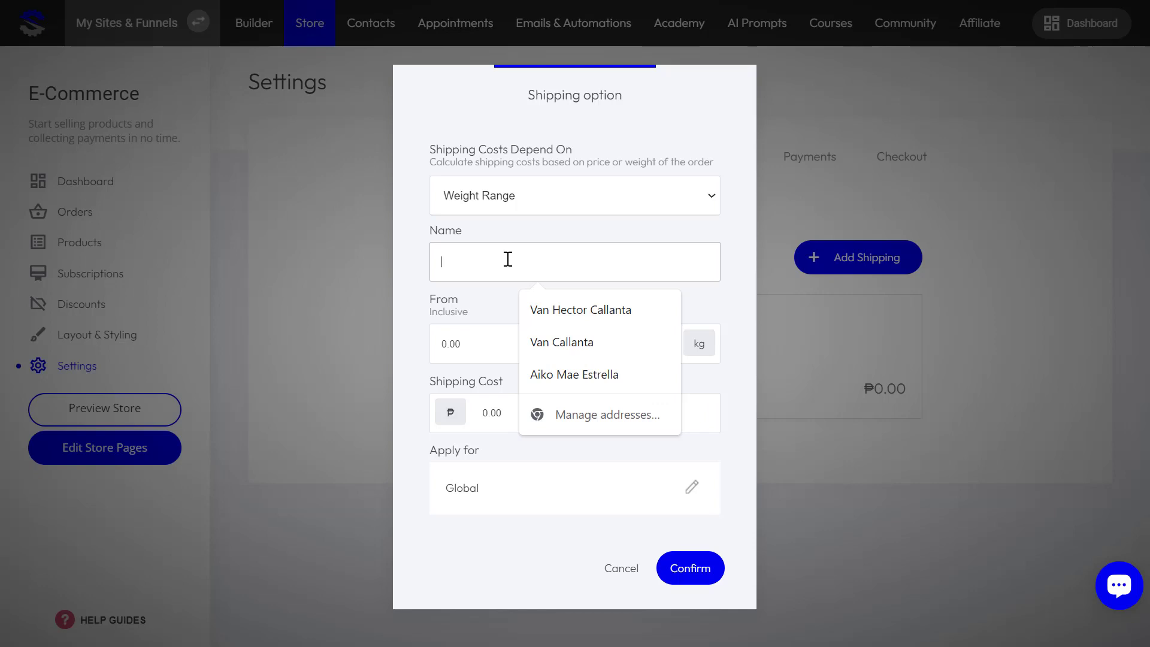
left_click(513, 230)
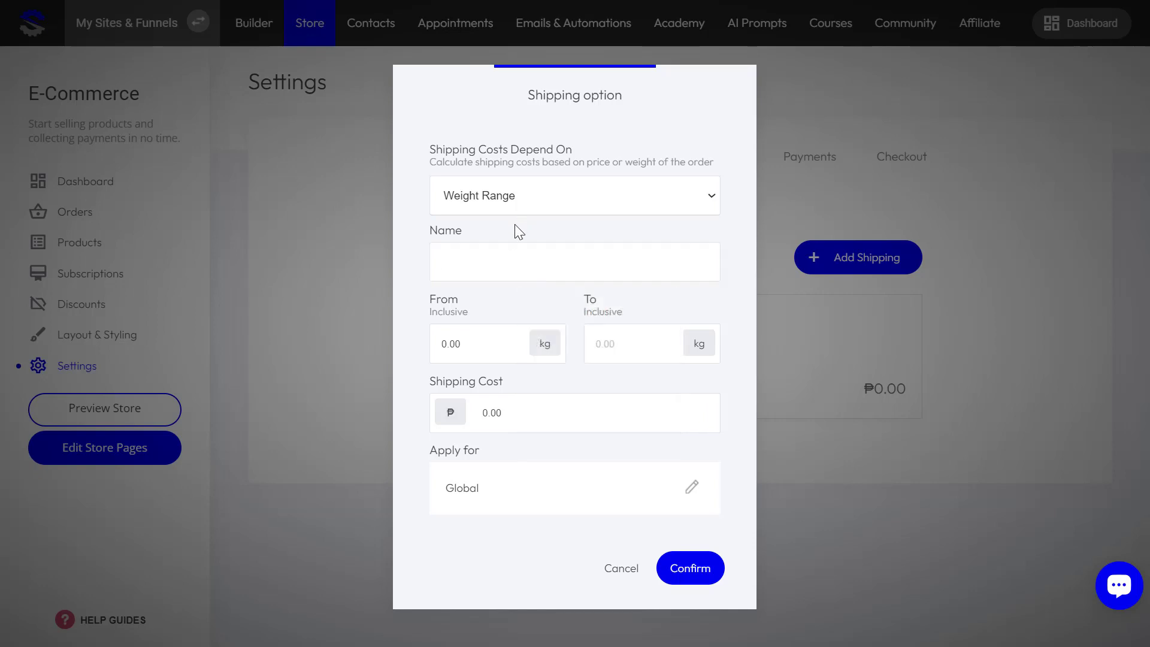
left_click(495, 265)
type("1 box")
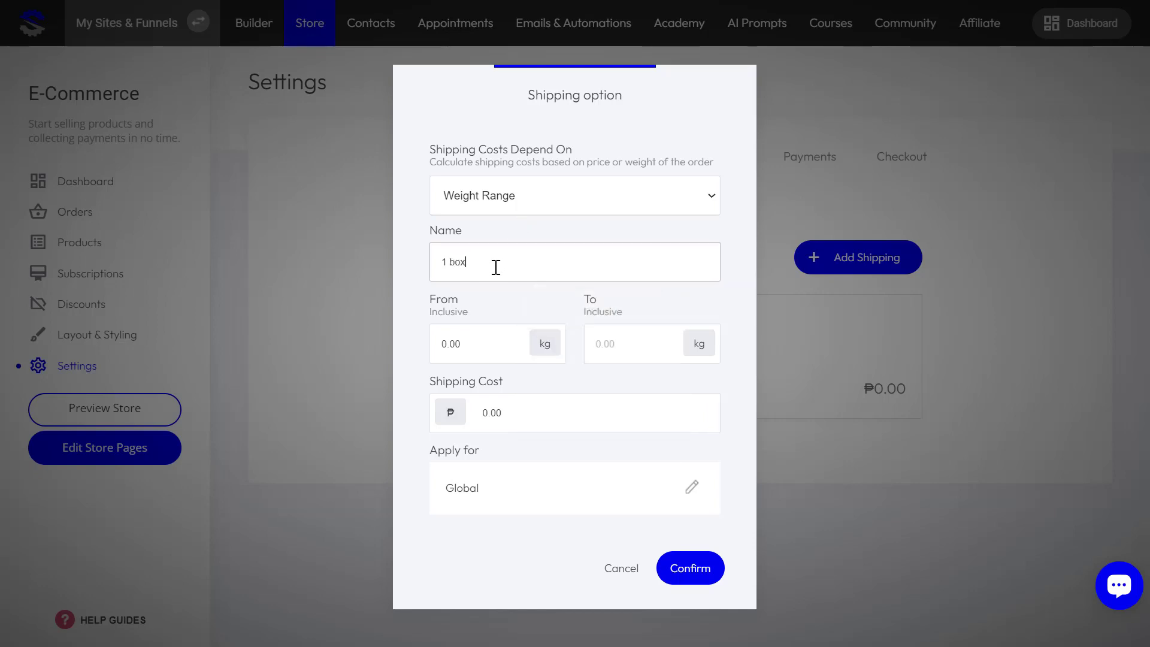
Step: Set the weight range of the shipping option from 0.10 to 0.50 kg
left_click(473, 343)
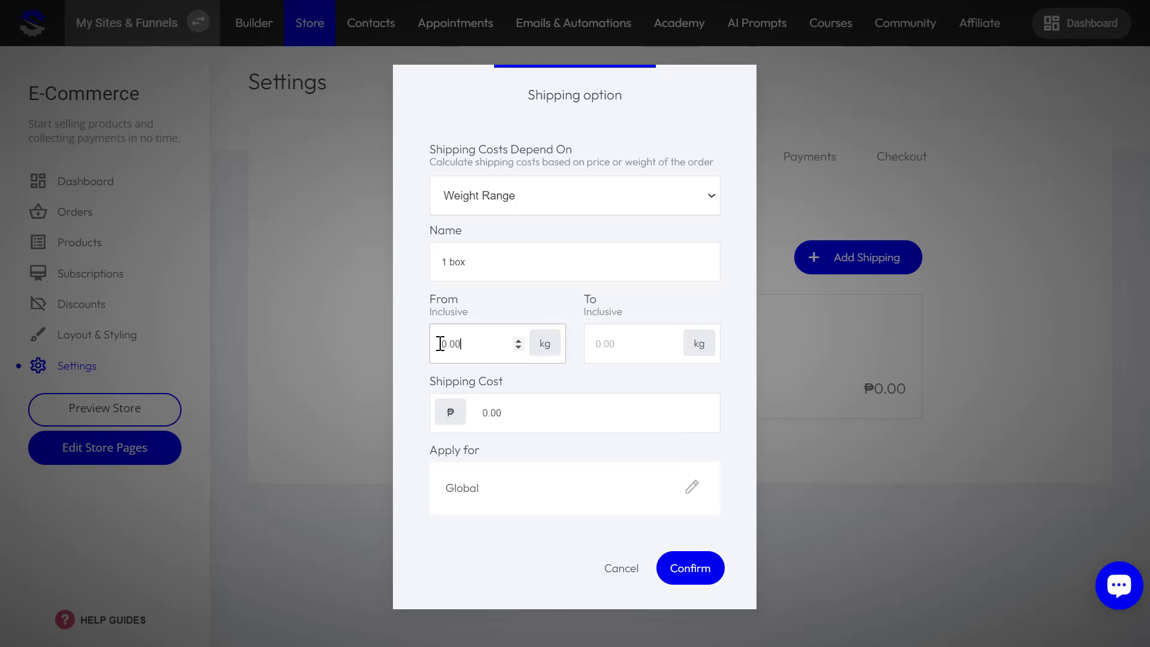
double_click(443, 343)
type("0")
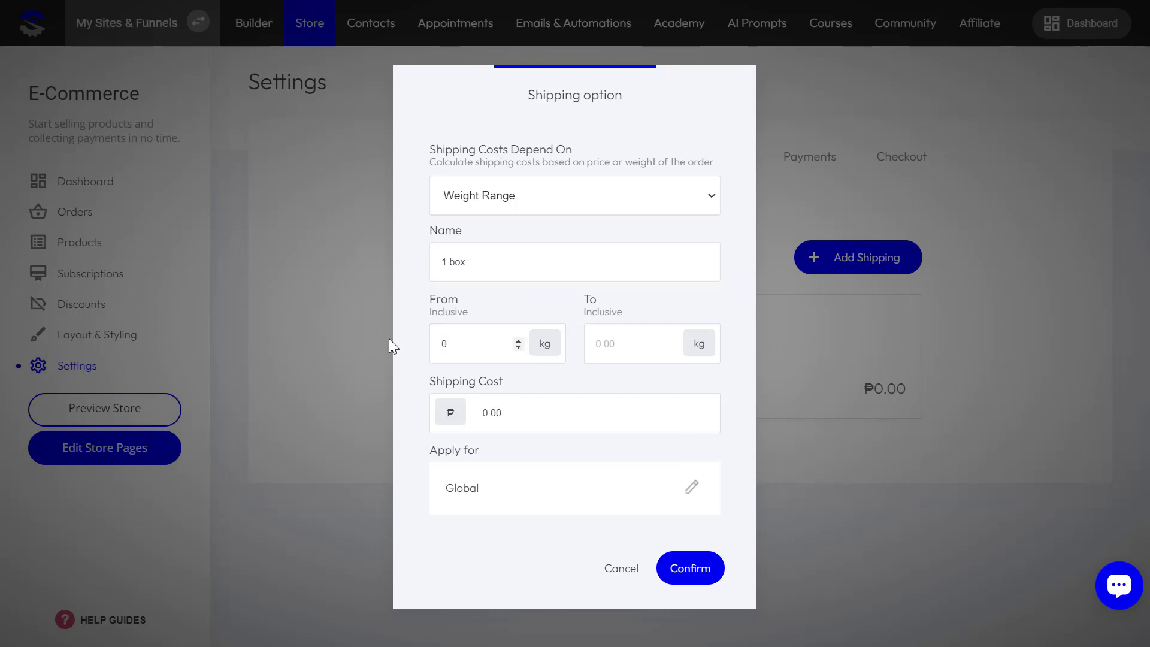
type(".")
type("10")
left_click(596, 346)
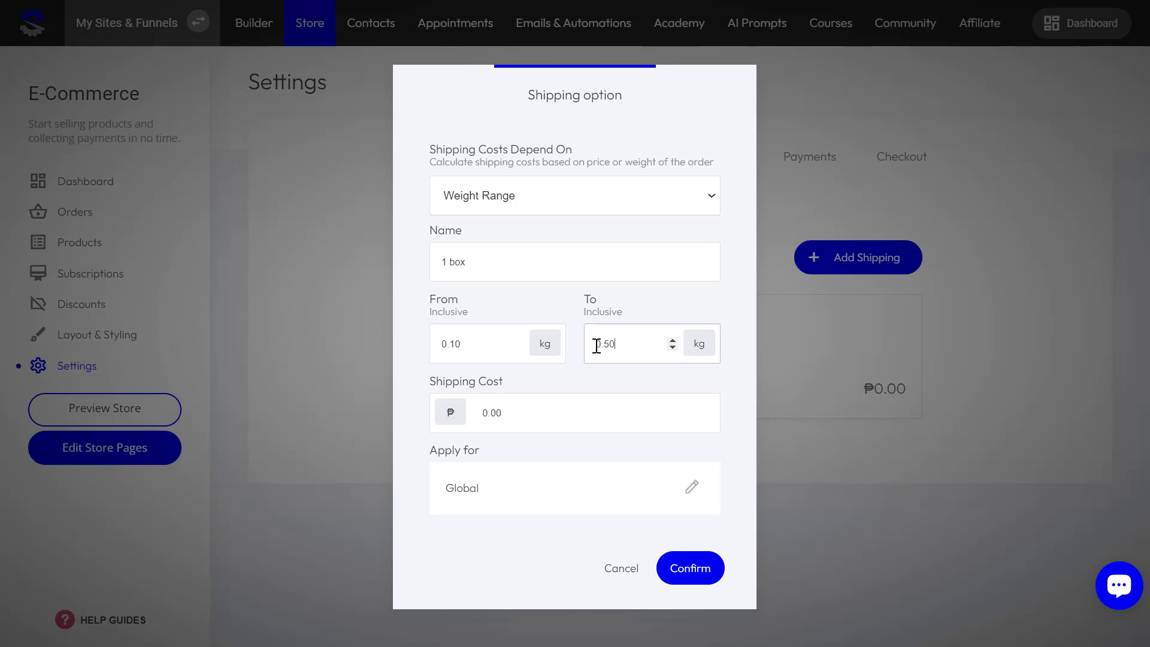
left_click(657, 303)
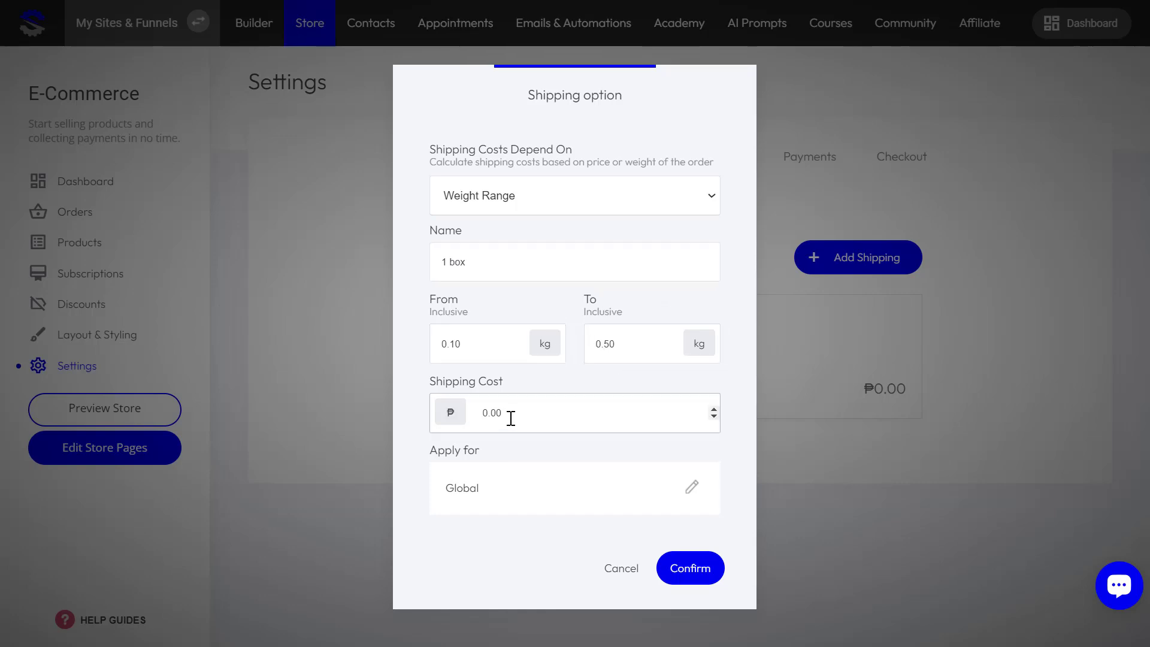
Step: Set the shipping cost of the 1 box option to ₱100.00
left_click_drag(510, 417, 476, 419)
type("10")
left_click(554, 378)
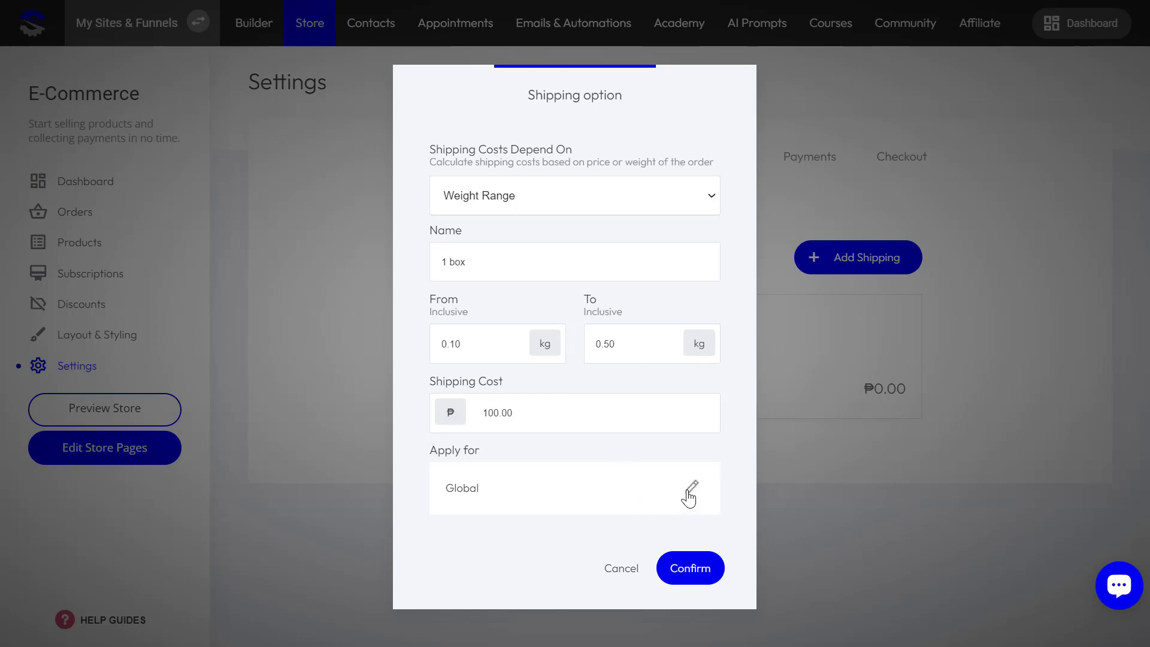
Step: Apply the 1 box shipping option to the Philippines and save it
left_click(689, 492)
scroll(645, 405, "down", 7)
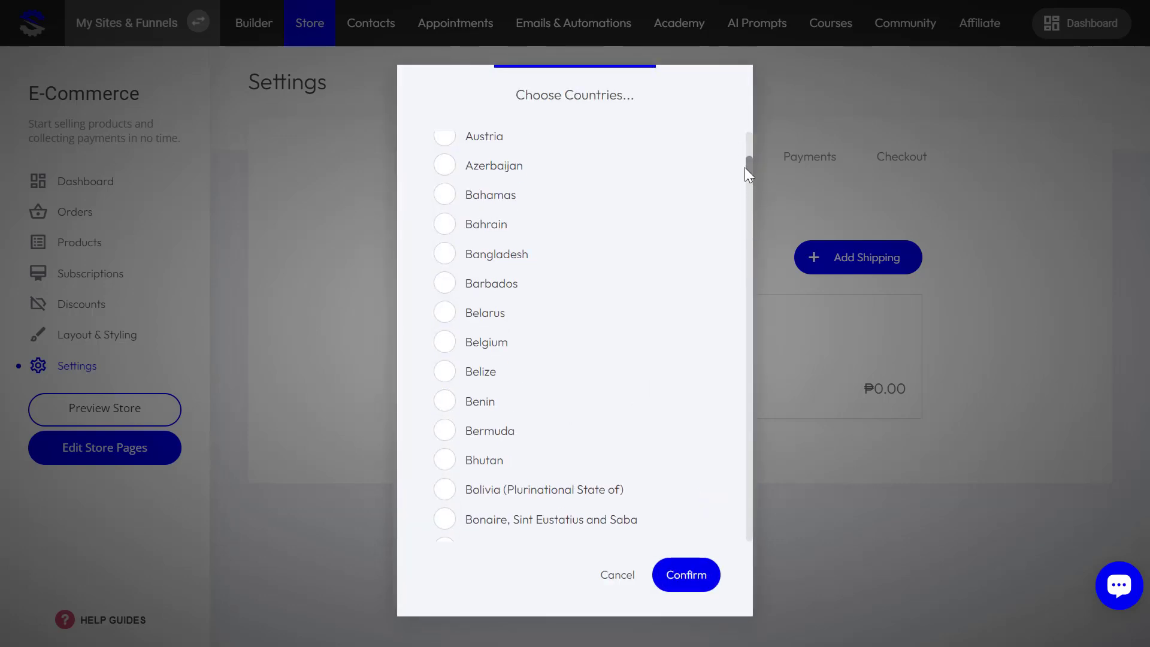
left_click_drag(746, 168, 737, 419)
left_click(442, 275)
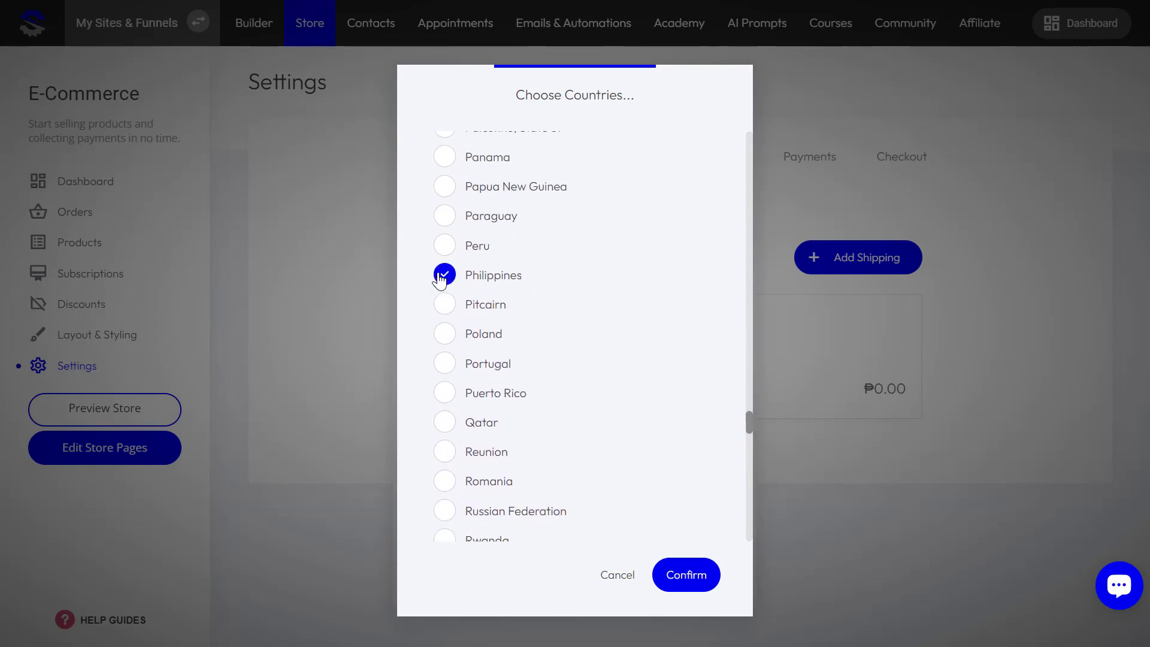
left_click(683, 576)
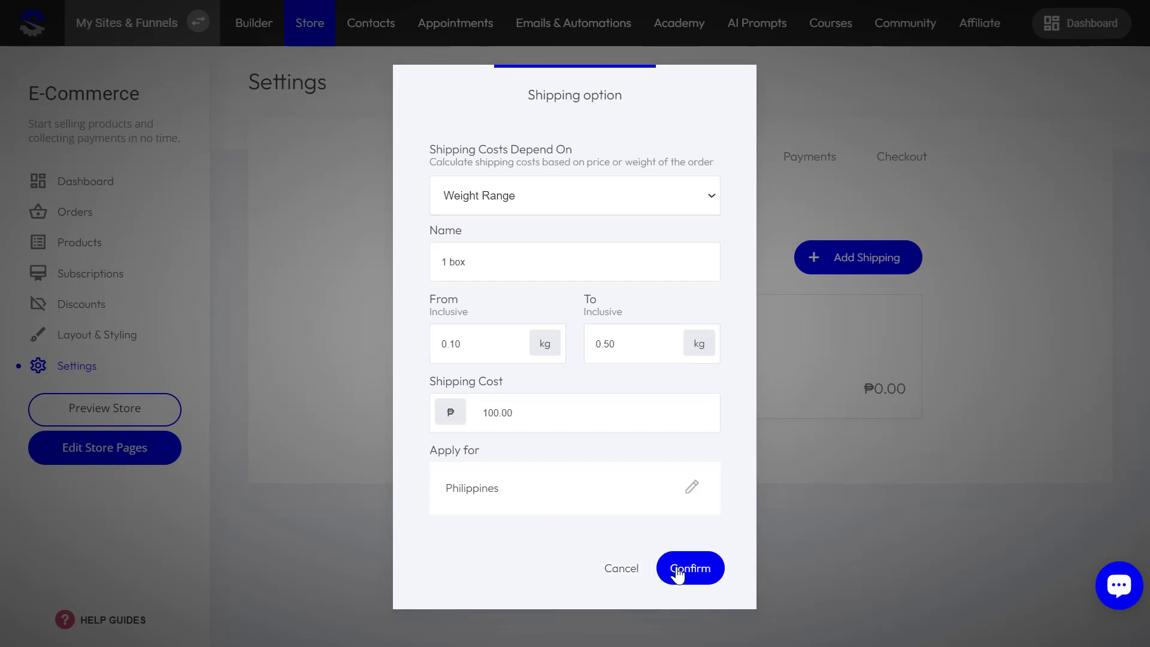
left_click(691, 570)
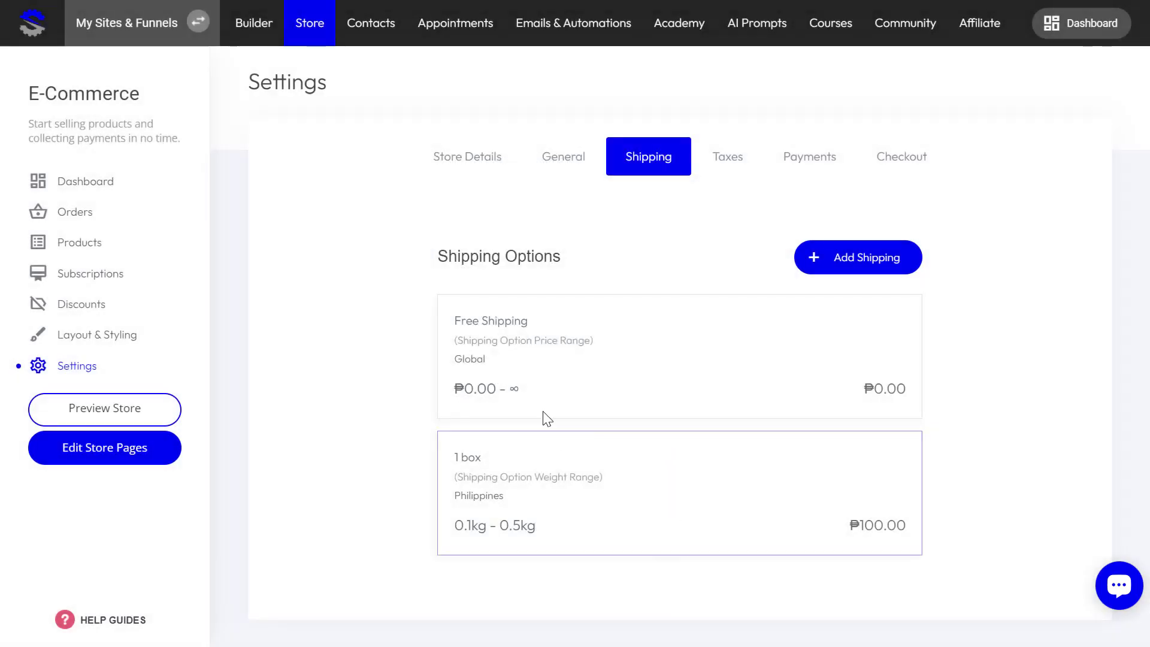
left_click(841, 268)
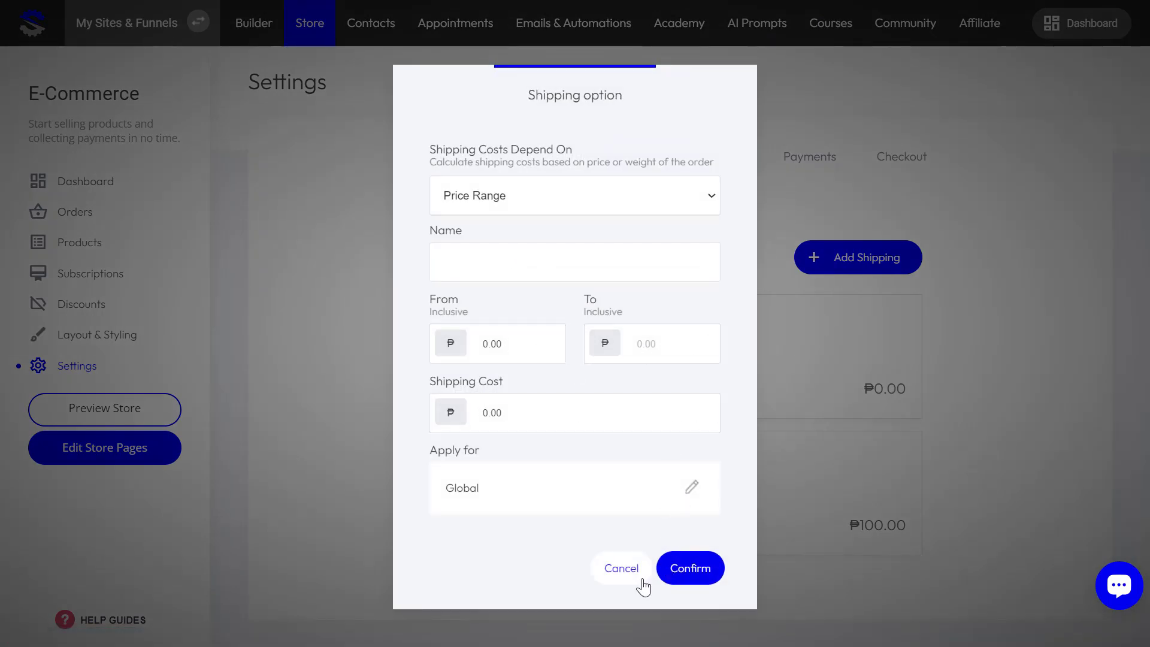
left_click(627, 574)
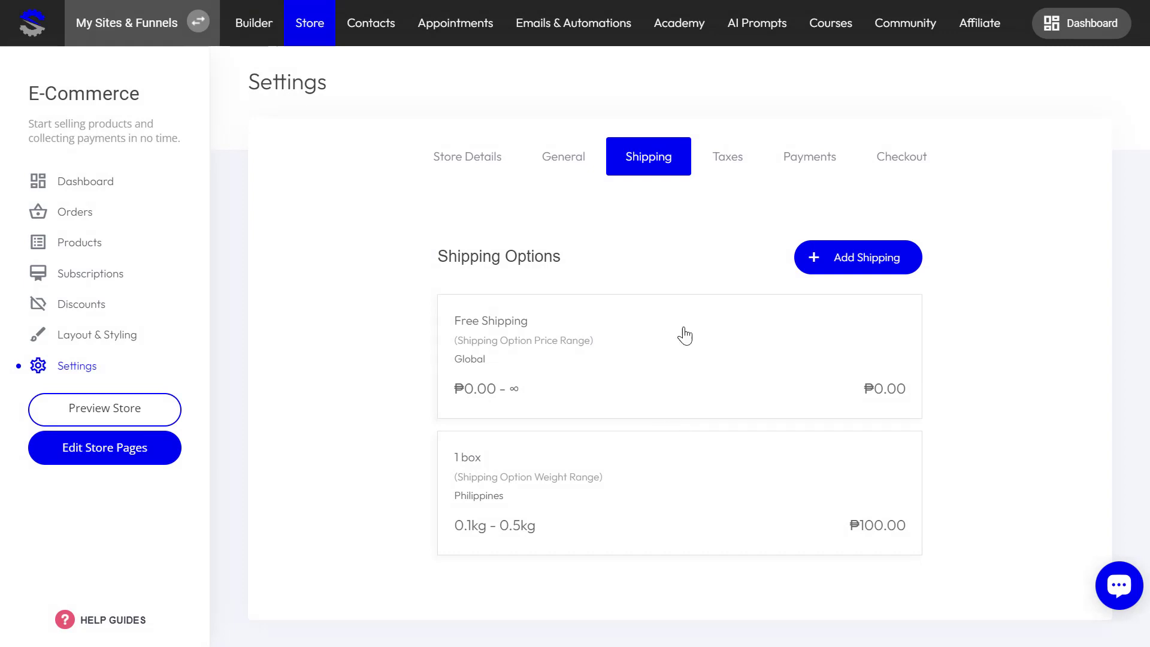
Step: Start a new country tax in the store's tax options and choose Philippines as the country
left_click(728, 166)
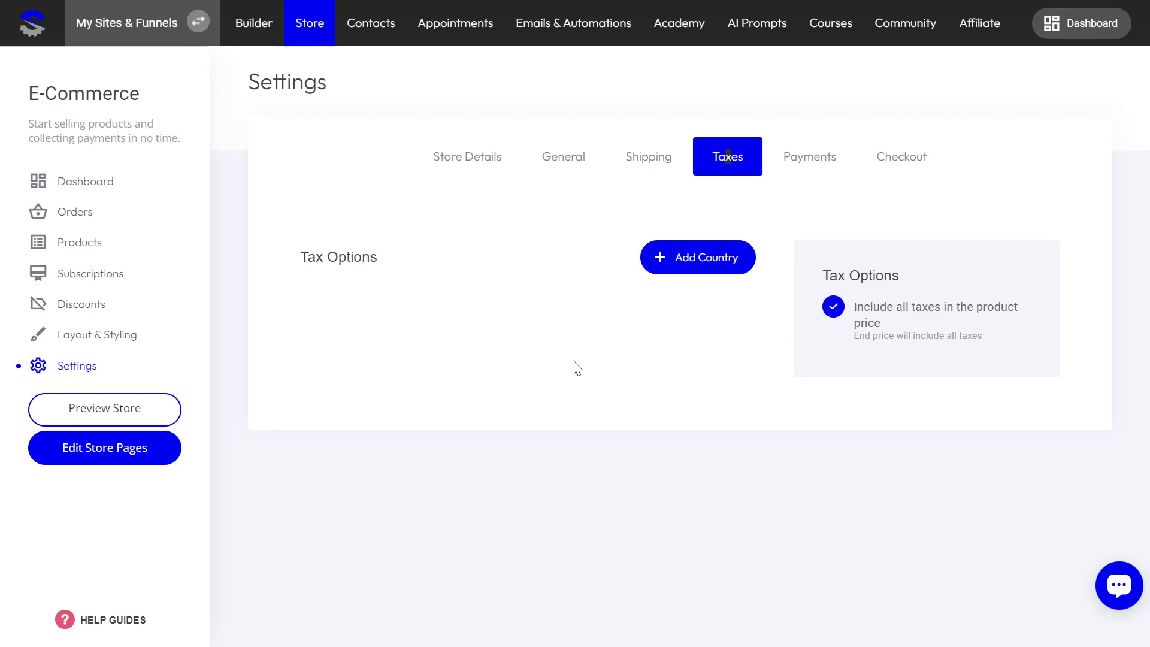
left_click(702, 264)
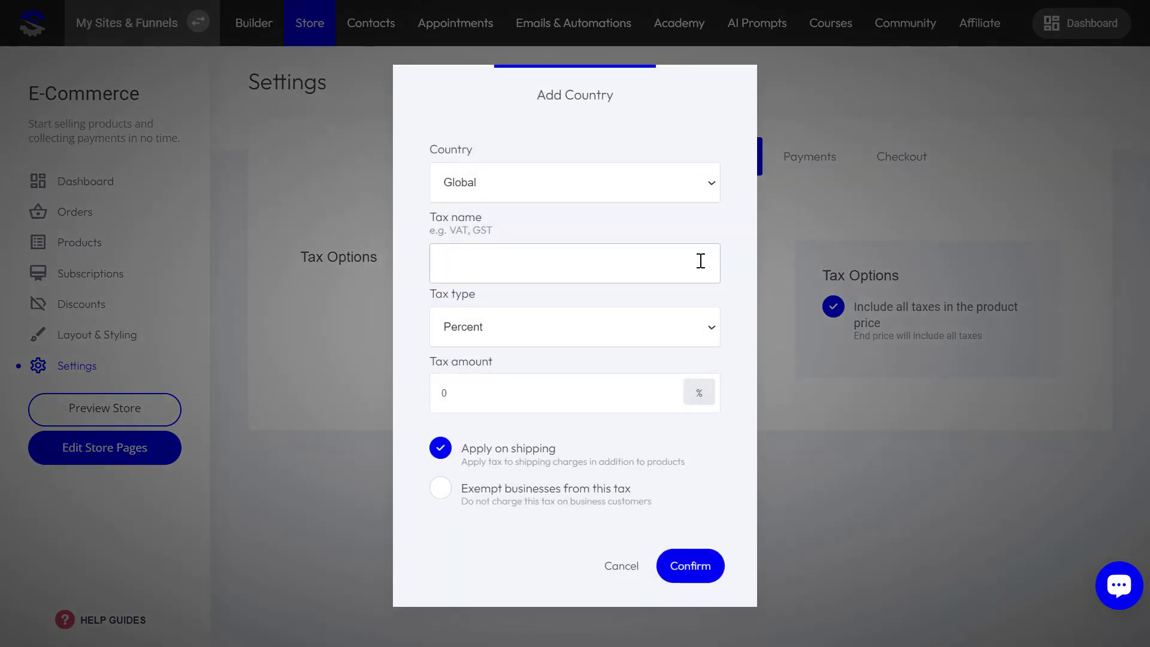
left_click(639, 185)
scroll(569, 390, "down", 20)
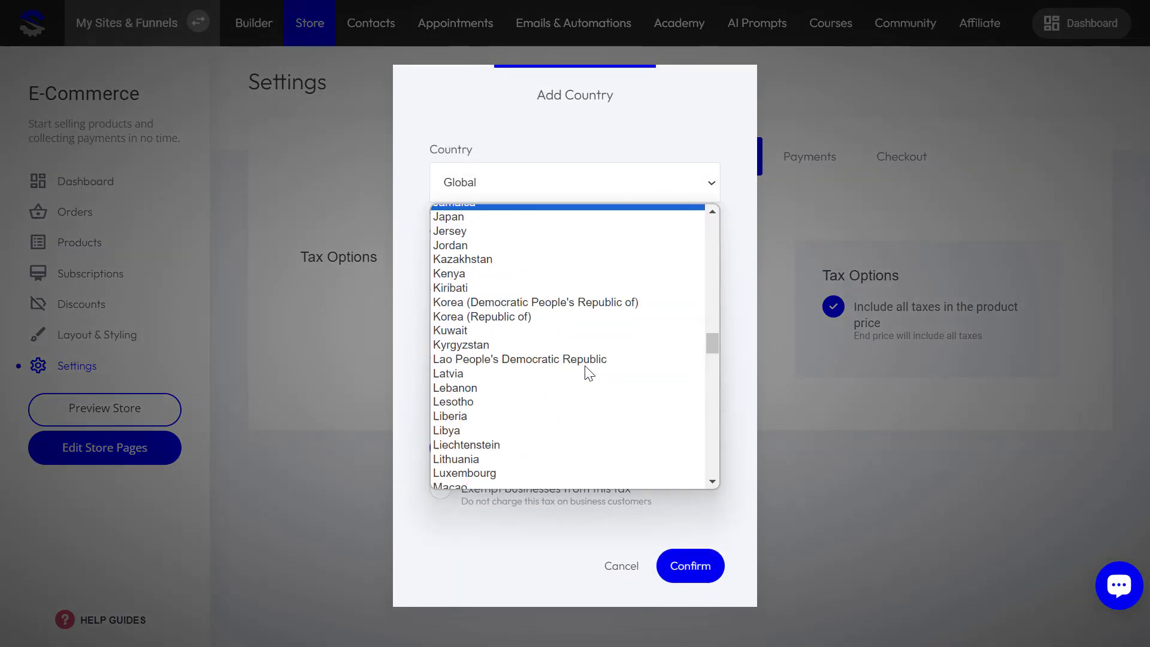
scroll(569, 374, "down", 8)
scroll(527, 328, "up", 4)
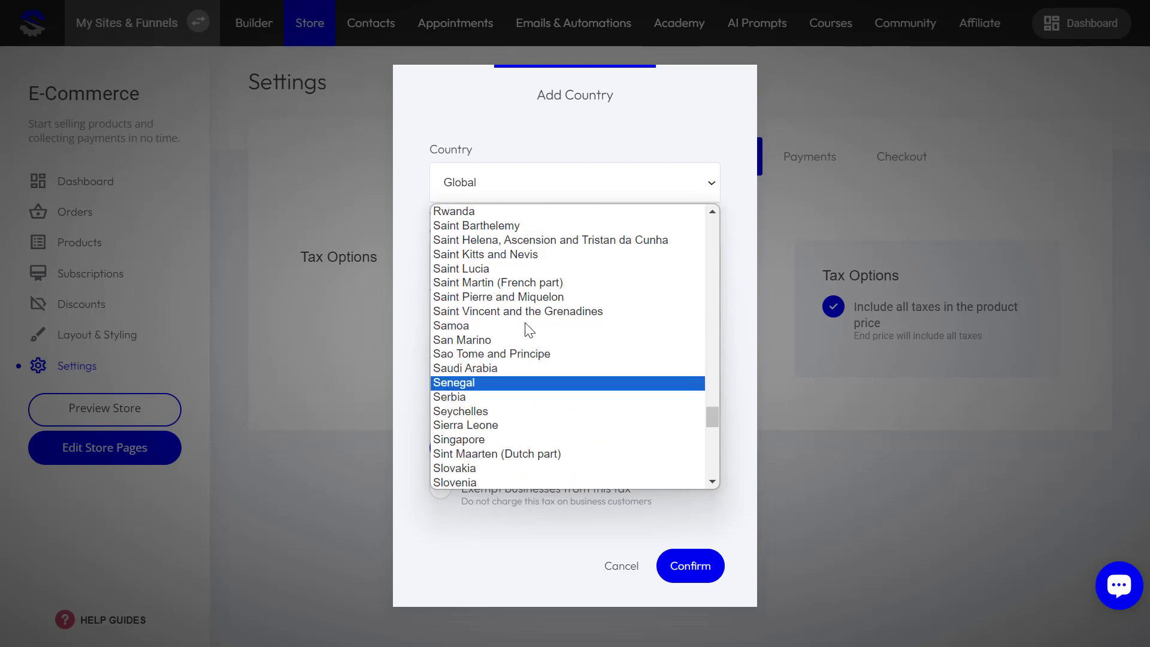
scroll(527, 329, "up", 3)
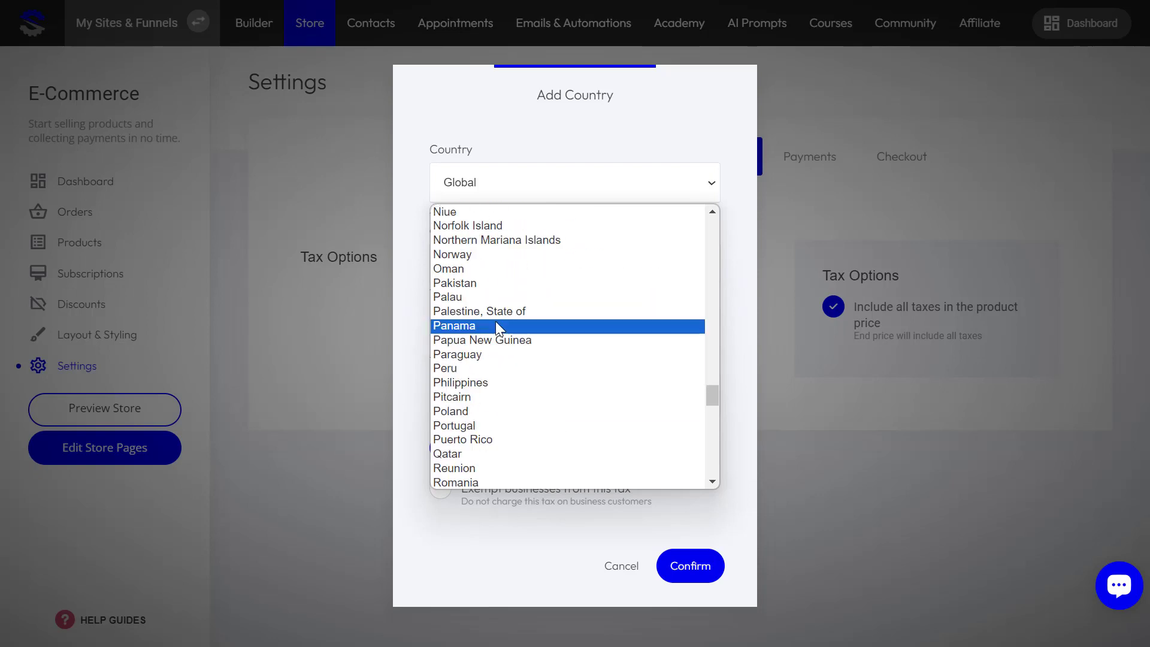
left_click(476, 383)
Step: Name the Philippine tax VAT and set its amount to 12 percent
left_click(578, 264)
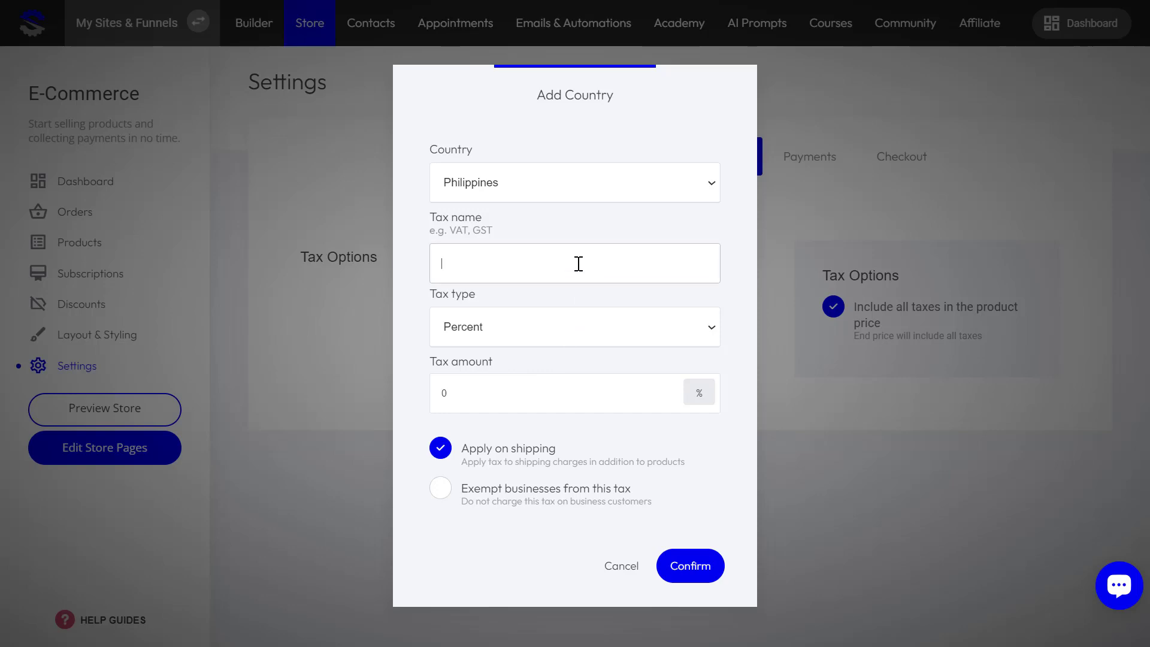
type("VAT")
left_click(589, 332)
left_click(589, 333)
double_click(442, 387)
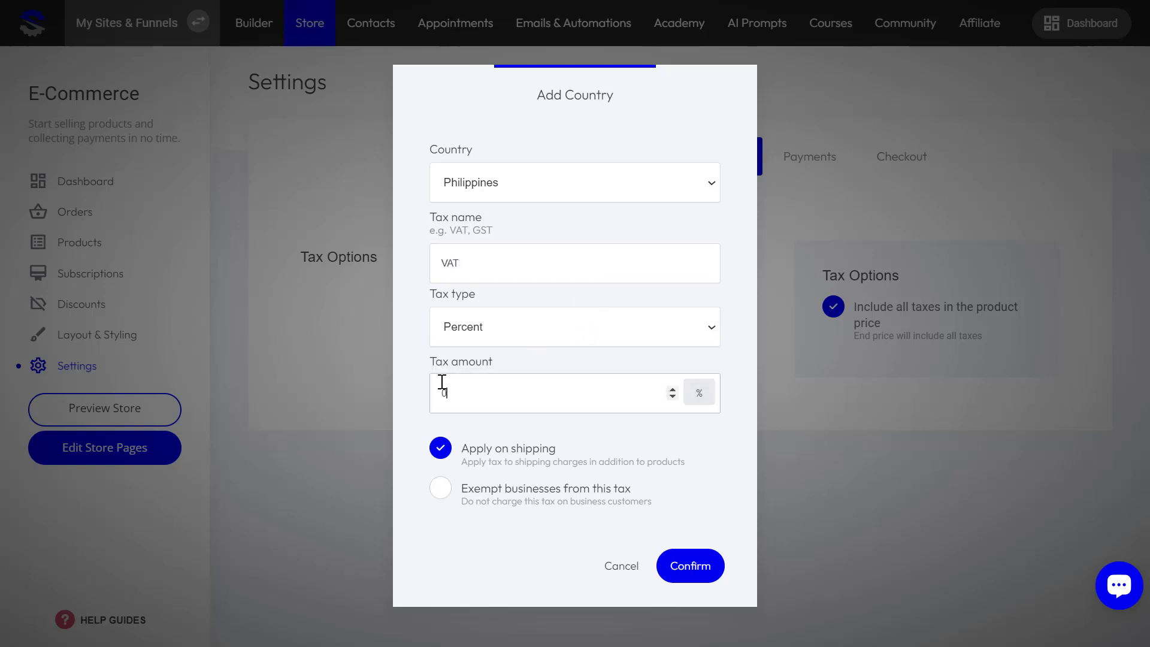
type("12")
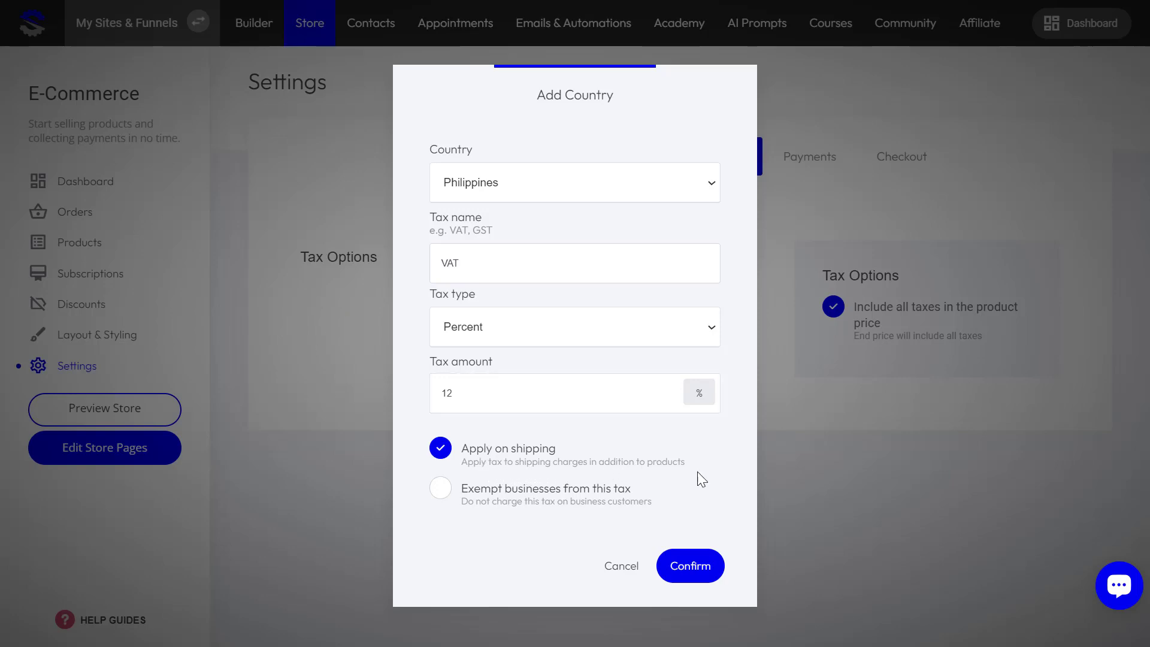
Step: Try the business exemption for this tax, turn it off again and save the Philippine VAT entry
left_click(565, 492)
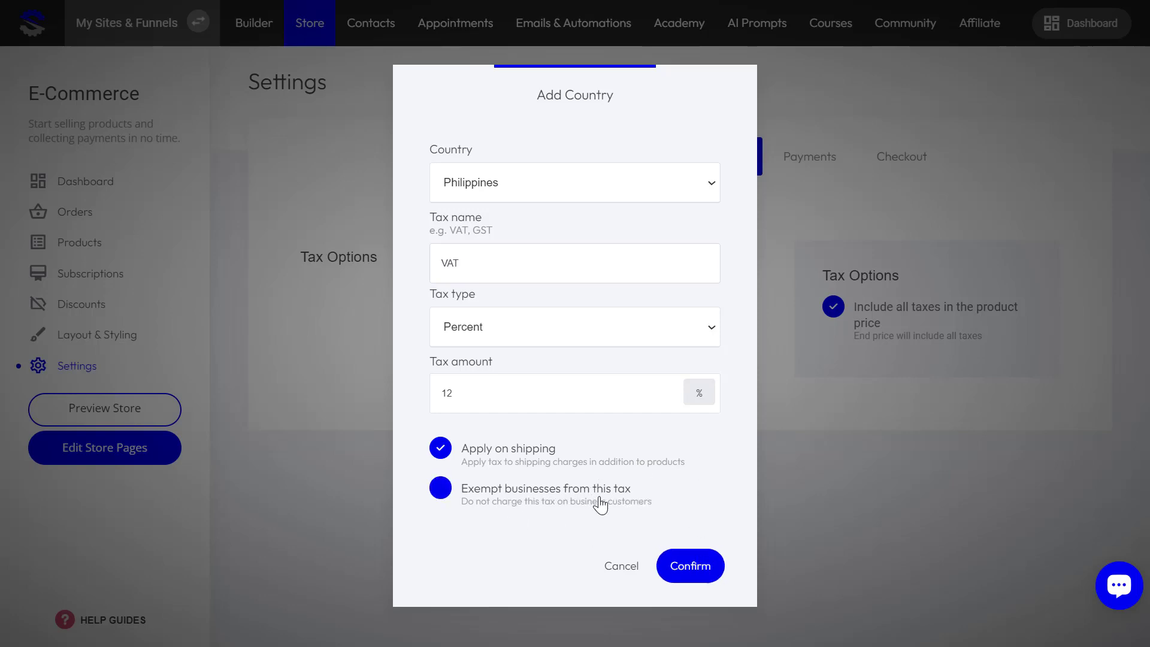
left_click(447, 489)
left_click(435, 492)
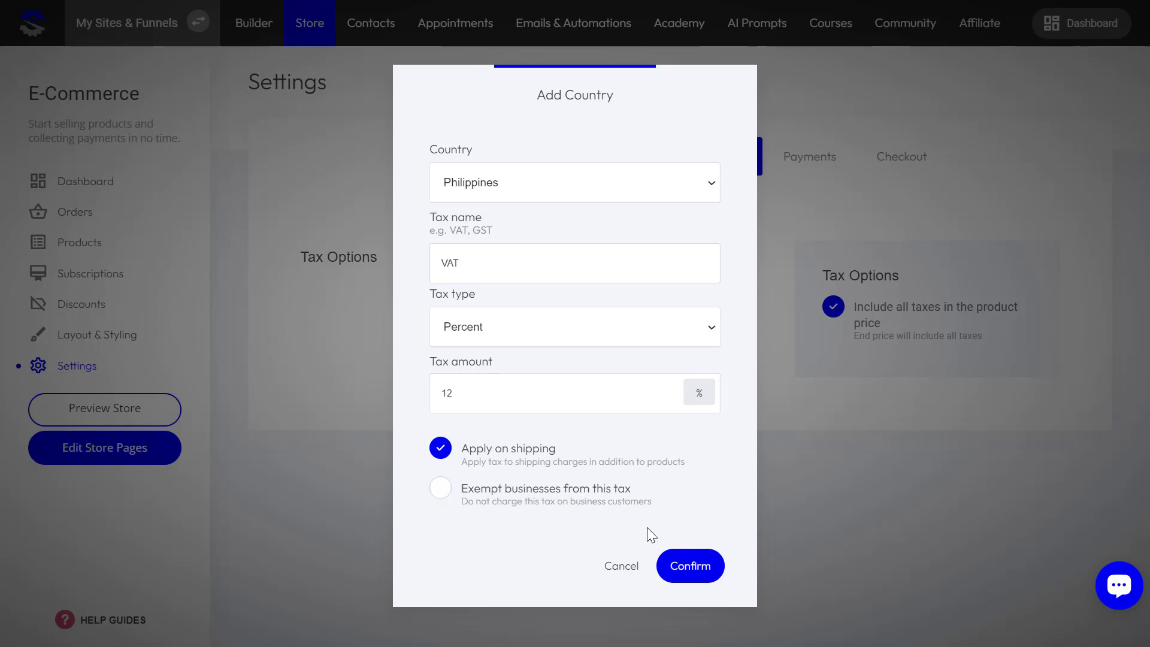
left_click(689, 570)
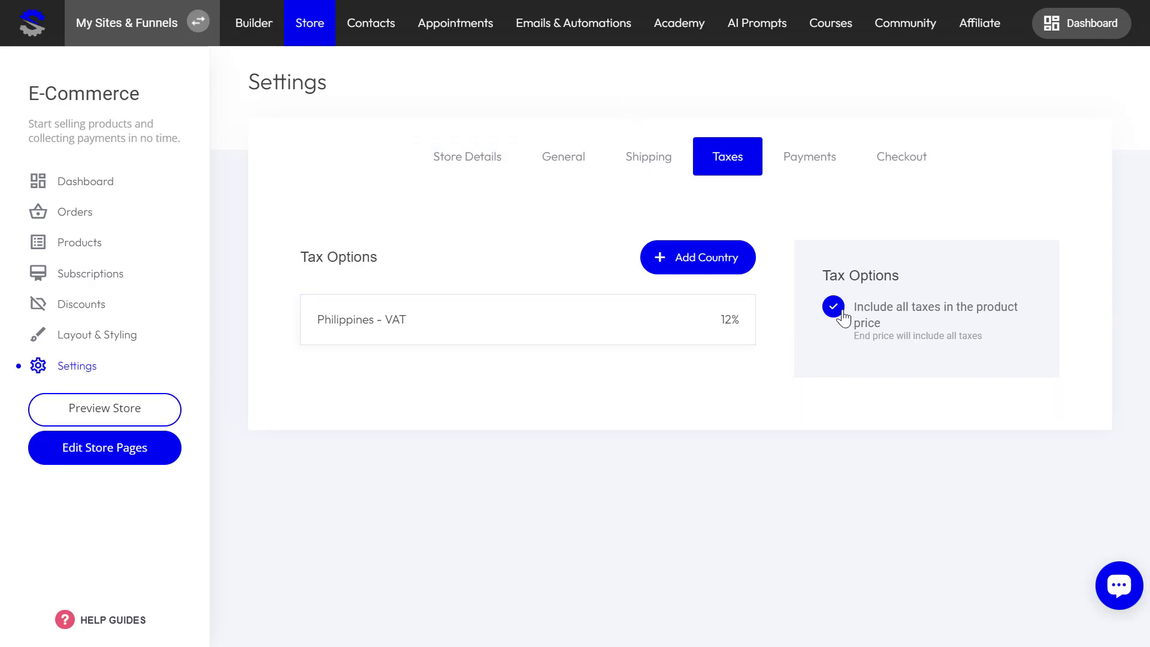
Step: Try turning off the inclusion of all taxes in the product price and restore it
left_click(833, 309)
left_click(841, 320)
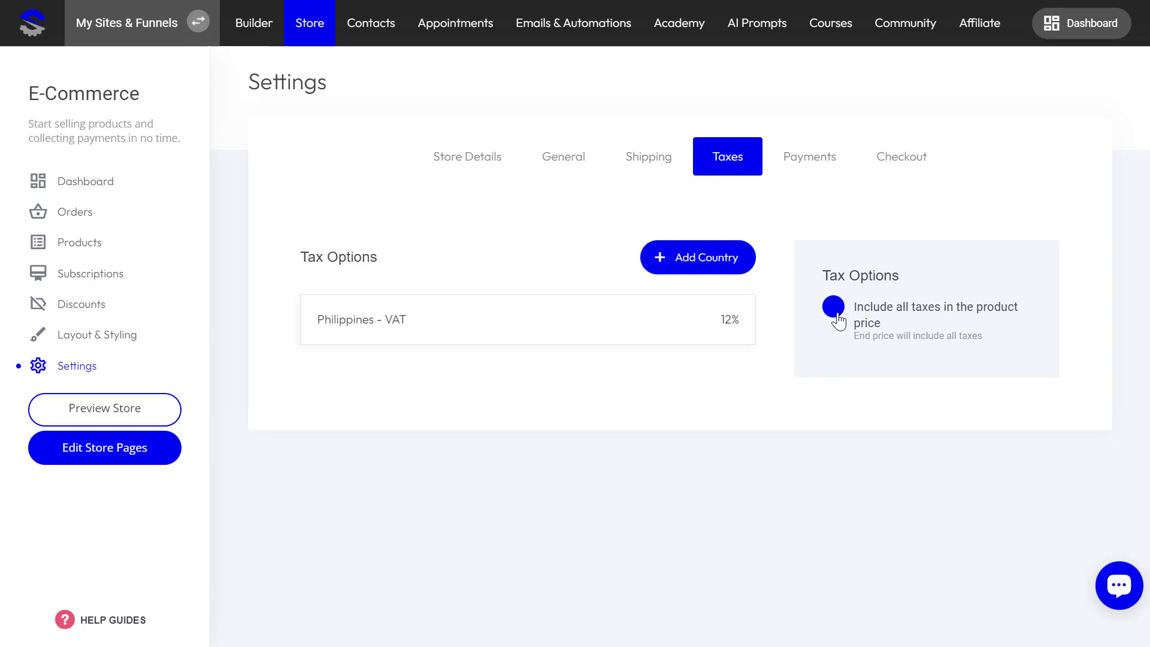
left_click(836, 321)
left_click(850, 307)
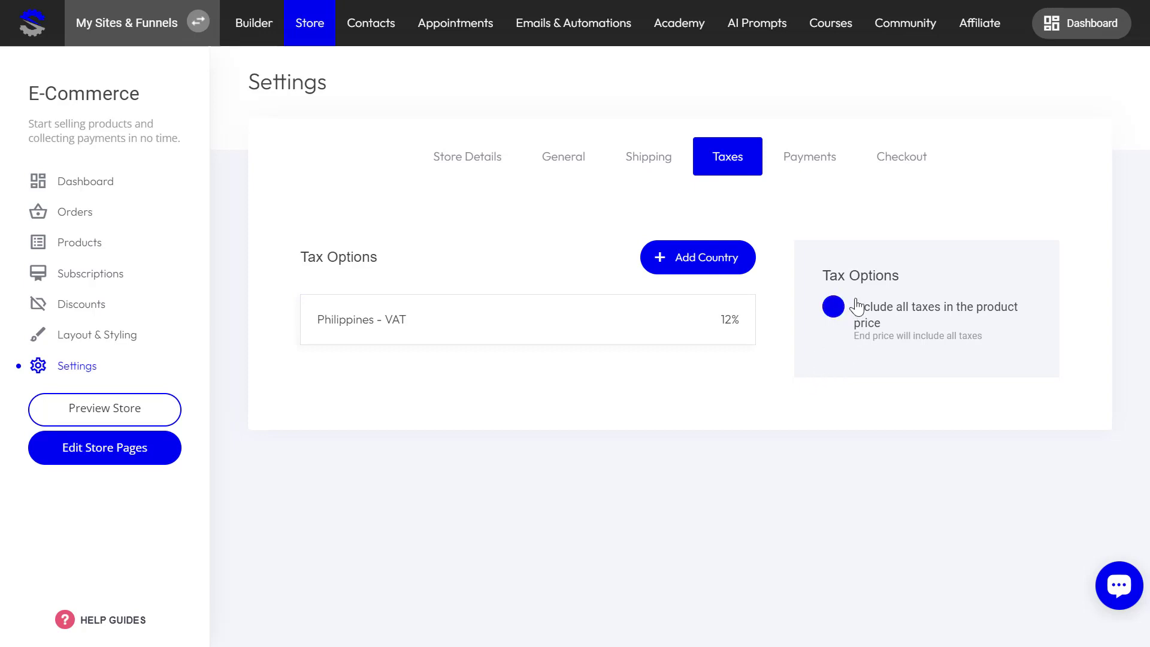
left_click(824, 318)
left_click(840, 333)
left_click(830, 350)
Step: Reopen the Philippines VAT entry to review its tax type, amount and shipping options
left_click(733, 325)
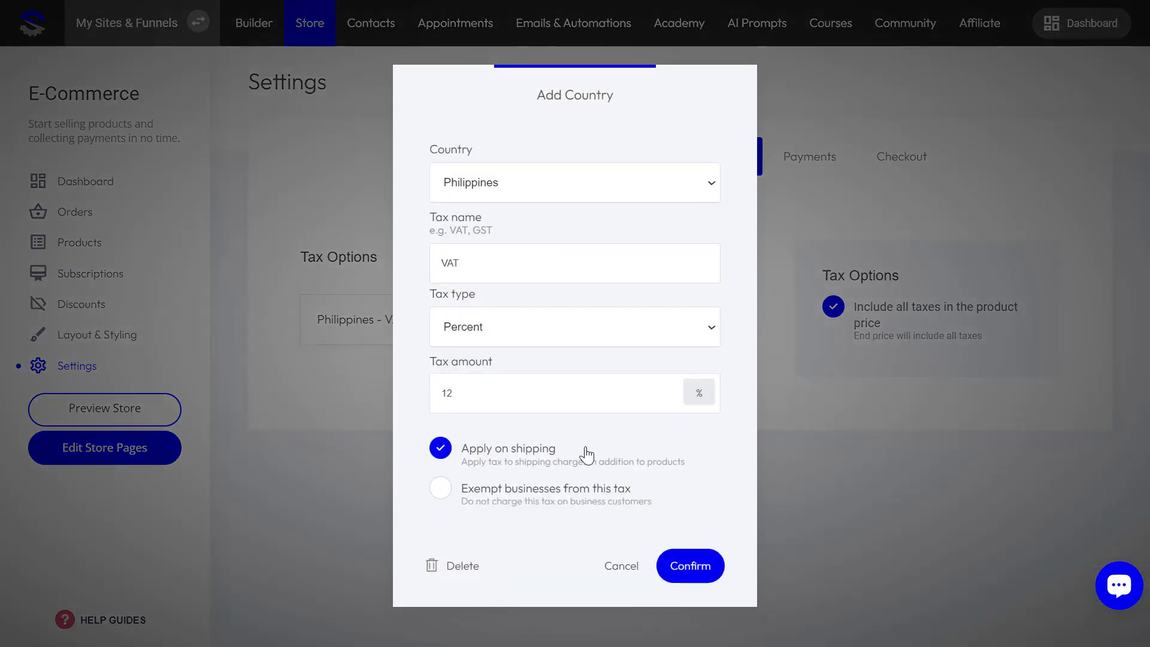
left_click(706, 569)
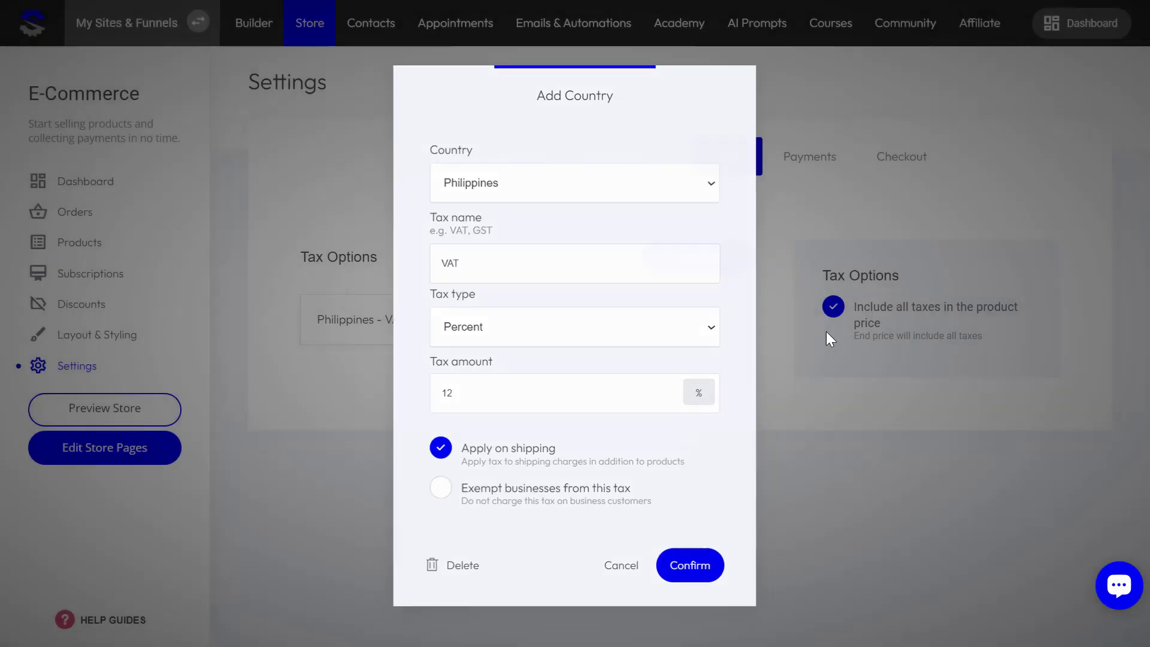
left_click(662, 320)
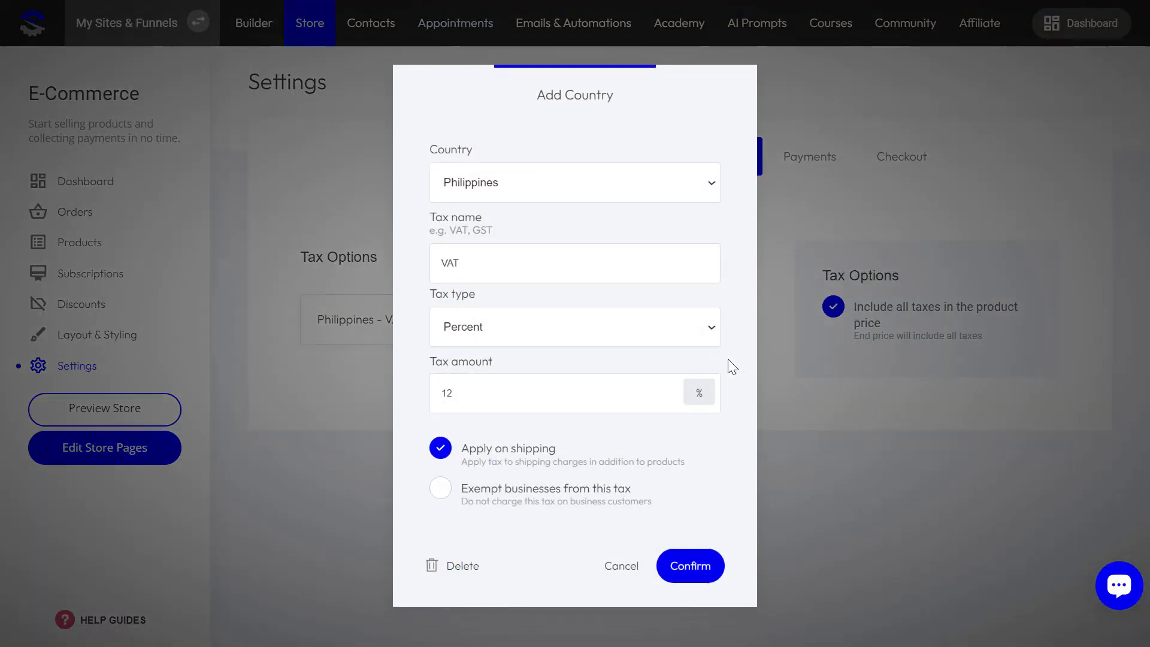
Step: Delete the Philippines VAT tax entry and turn off the inclusion of all taxes in the product price
left_click(467, 565)
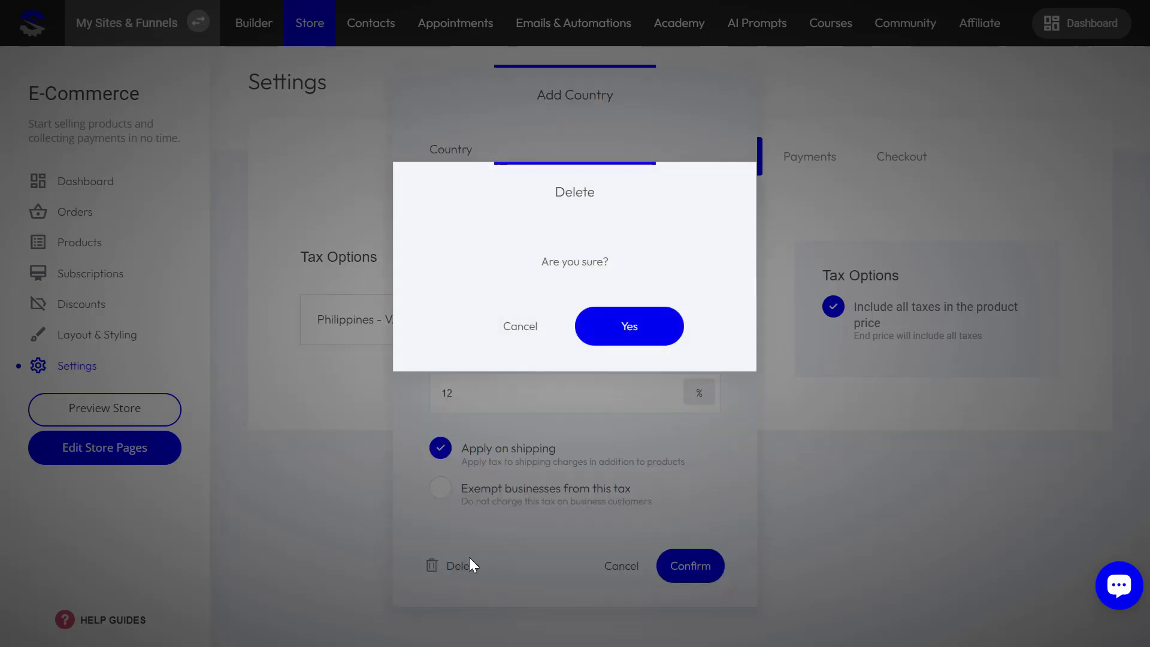
left_click(627, 328)
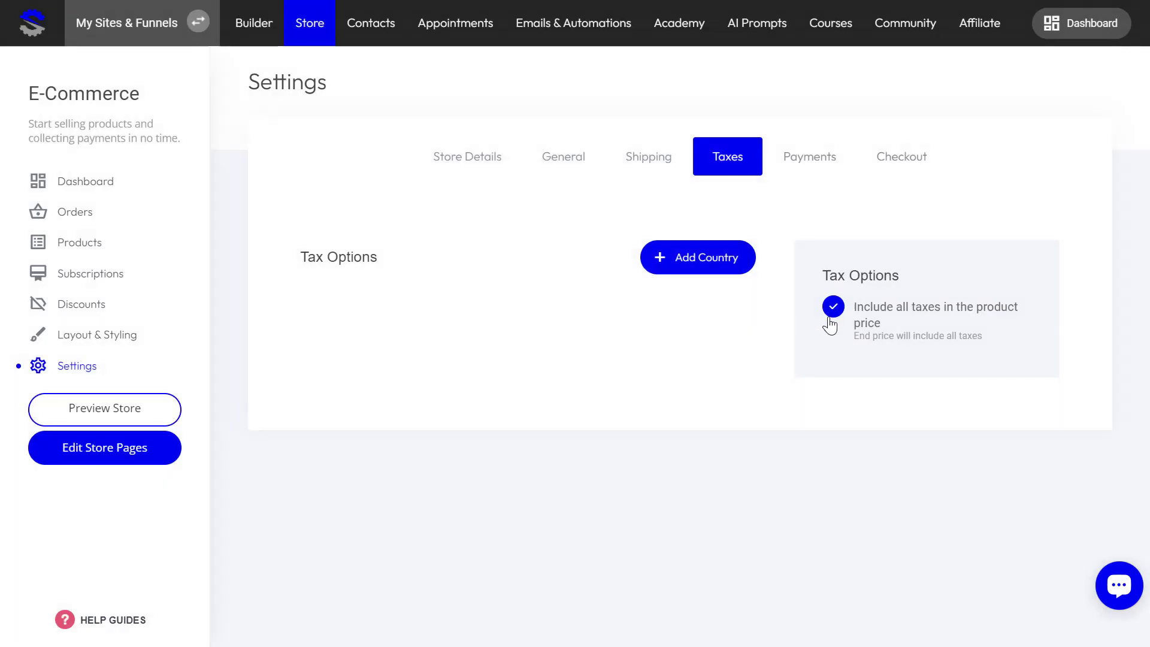
left_click(831, 310)
Step: Open the Cash on Delivery settings under the payment options and examine the button label, additional info and instructions fields
left_click(811, 160)
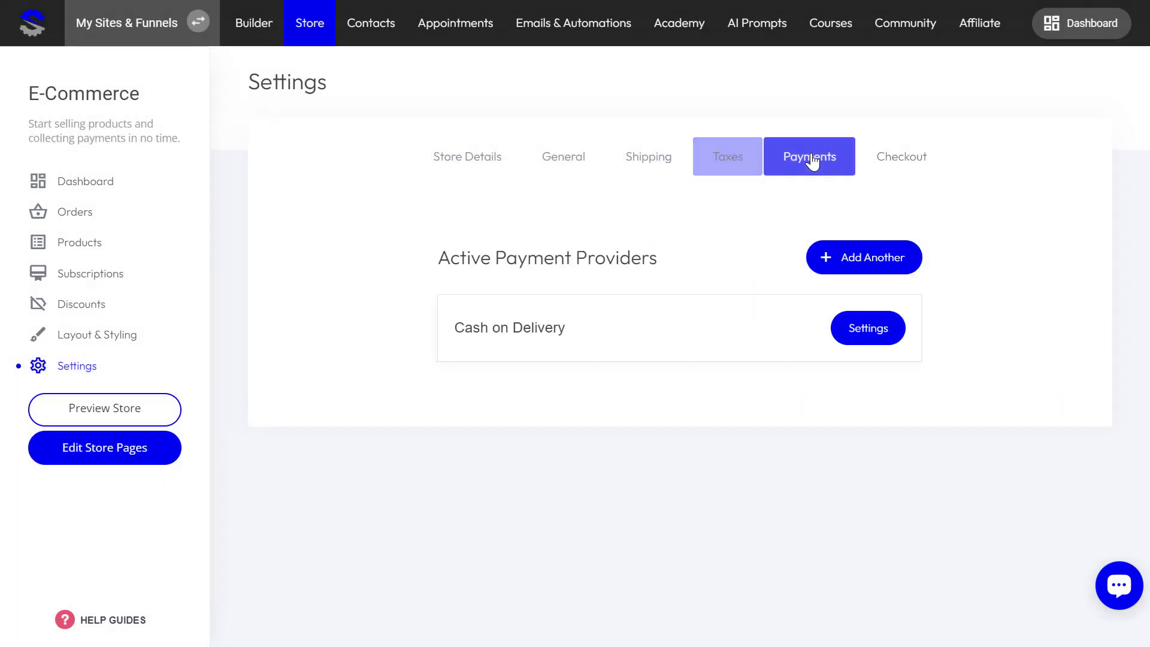
left_click(872, 334)
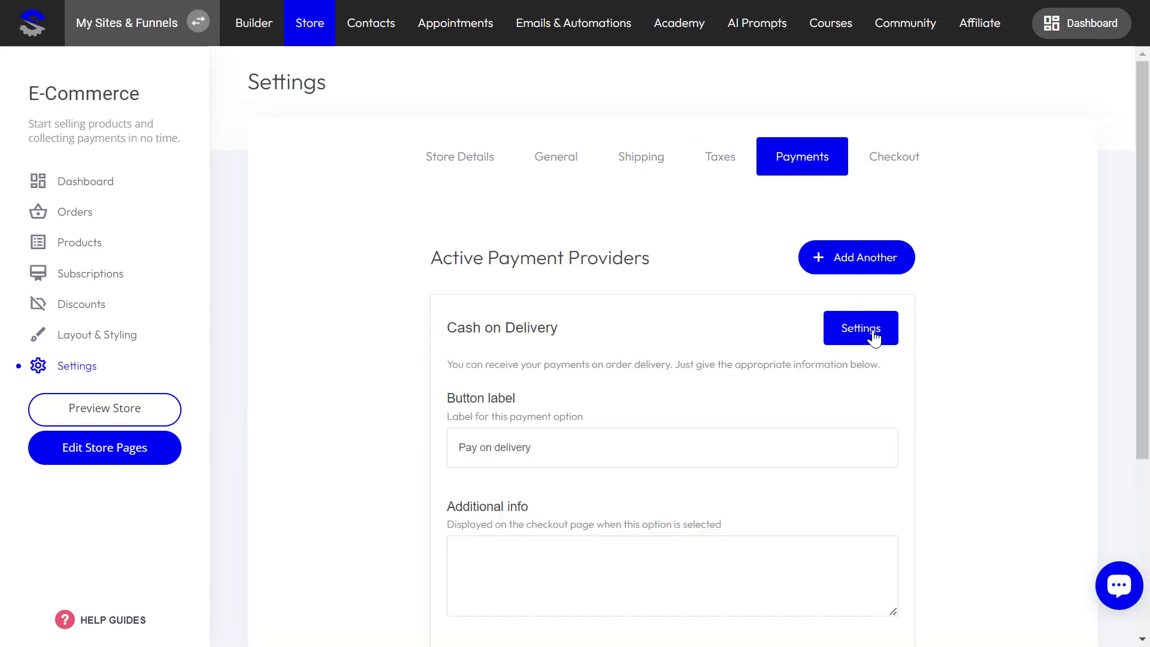
scroll(870, 346, "down", 4)
scroll(609, 429, "up", 4)
scroll(572, 285, "down", 4)
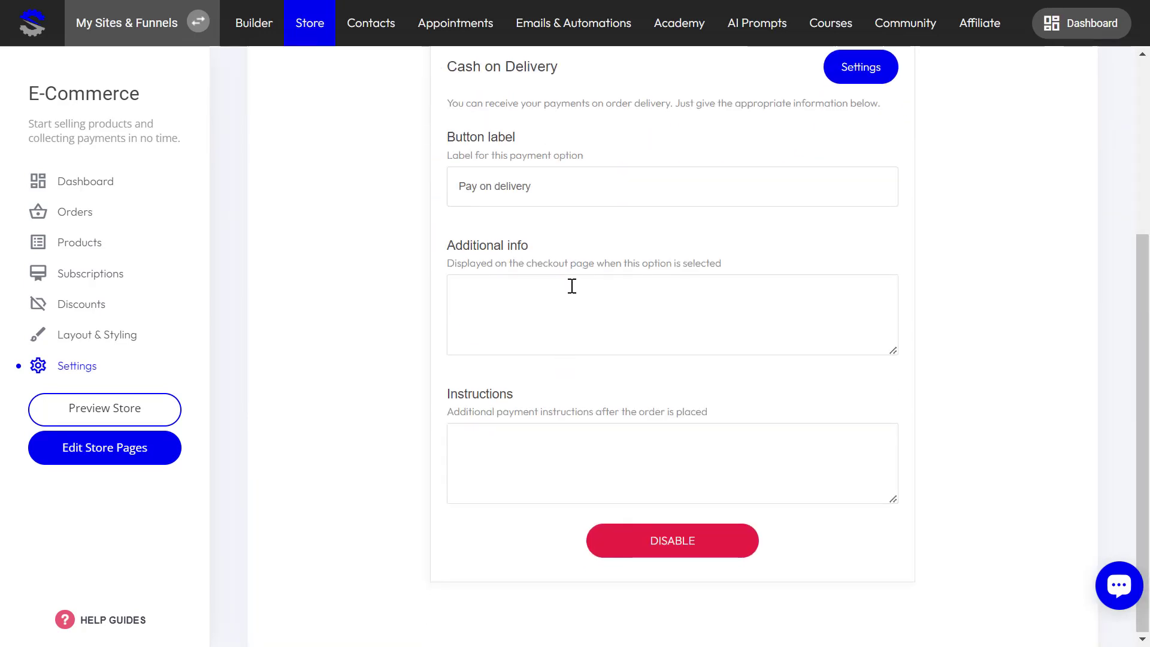
left_click(516, 454)
left_click(522, 328)
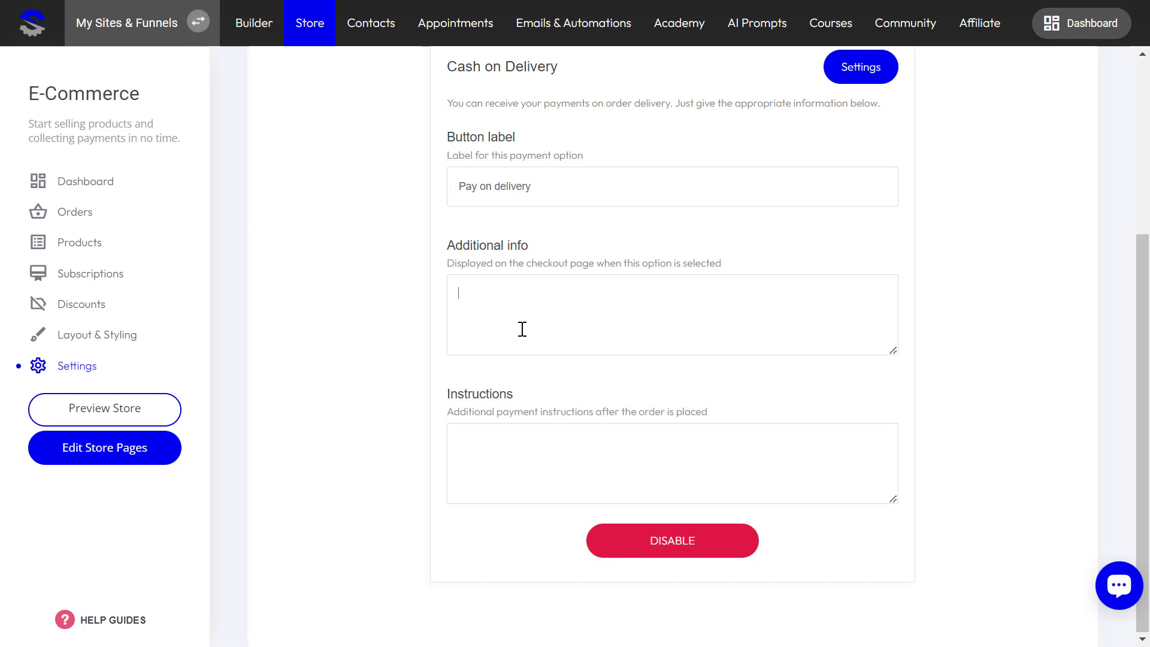
Step: Review the descriptions of the Cash on Delivery text fields once more and collapse that provider's settings
scroll(530, 324, "up", 2)
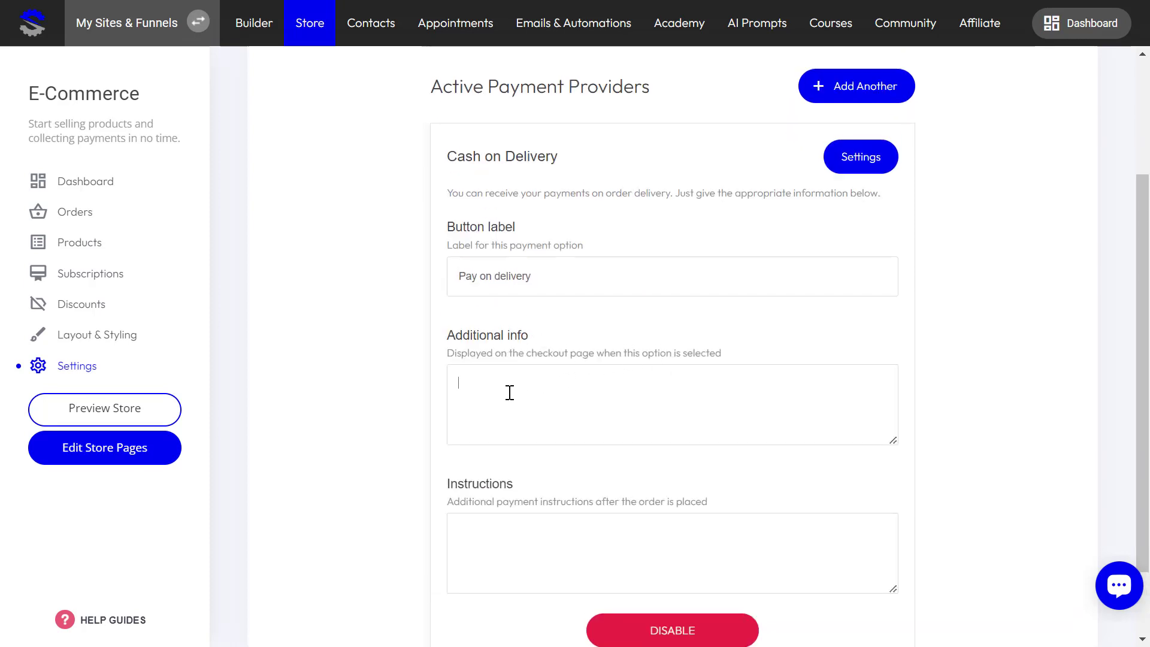
scroll(515, 407, "down", 2)
scroll(503, 373, "up", 2)
scroll(506, 443, "down", 2)
left_click_drag(528, 412, 535, 442)
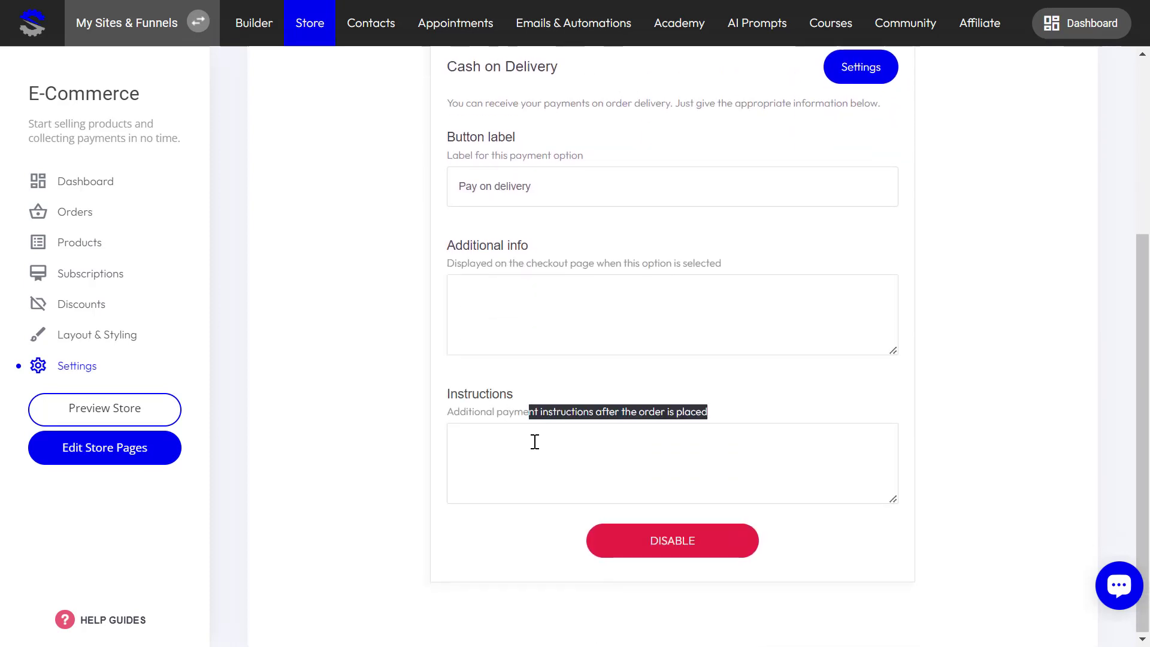
left_click(535, 441)
scroll(631, 417, "up", 2)
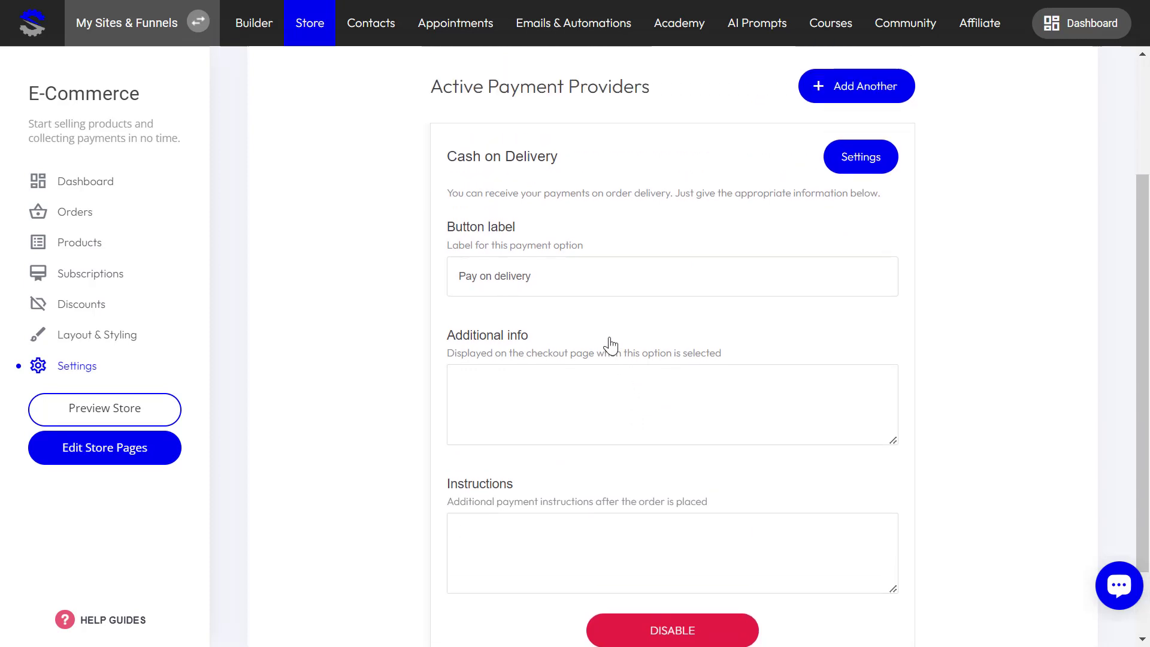
scroll(659, 335, "up", 3)
left_click(859, 331)
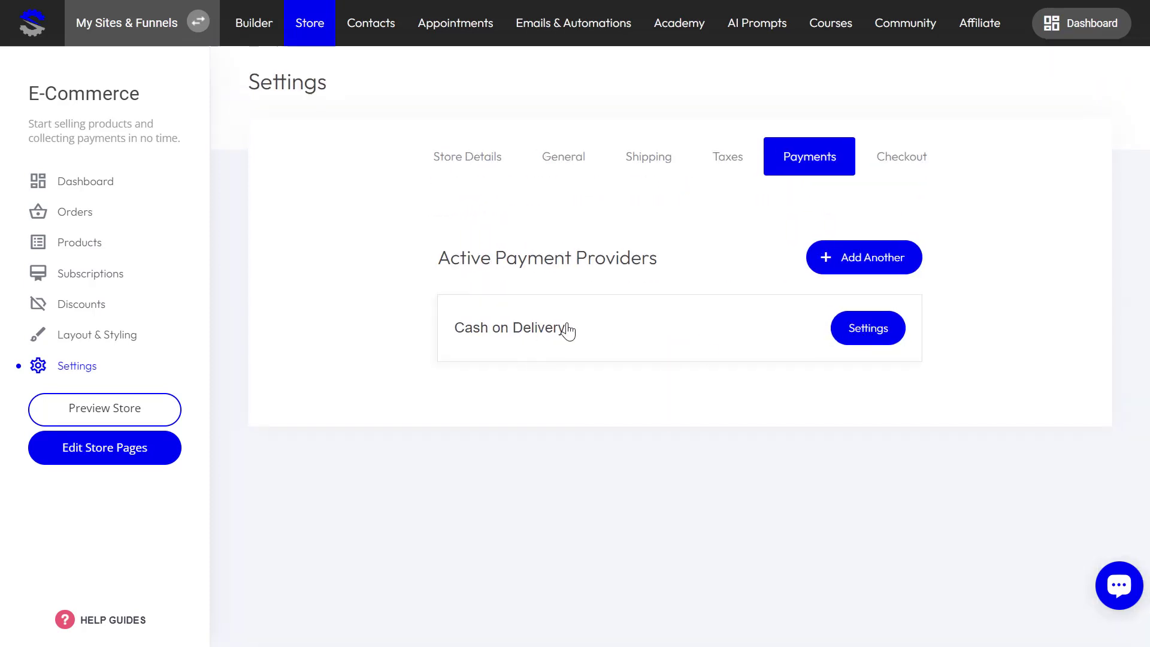
left_click(867, 328)
left_click(867, 328)
Step: Open the selection for adding a payment provider and look through the available providers from Stripe to Bank Transfer
left_click(865, 257)
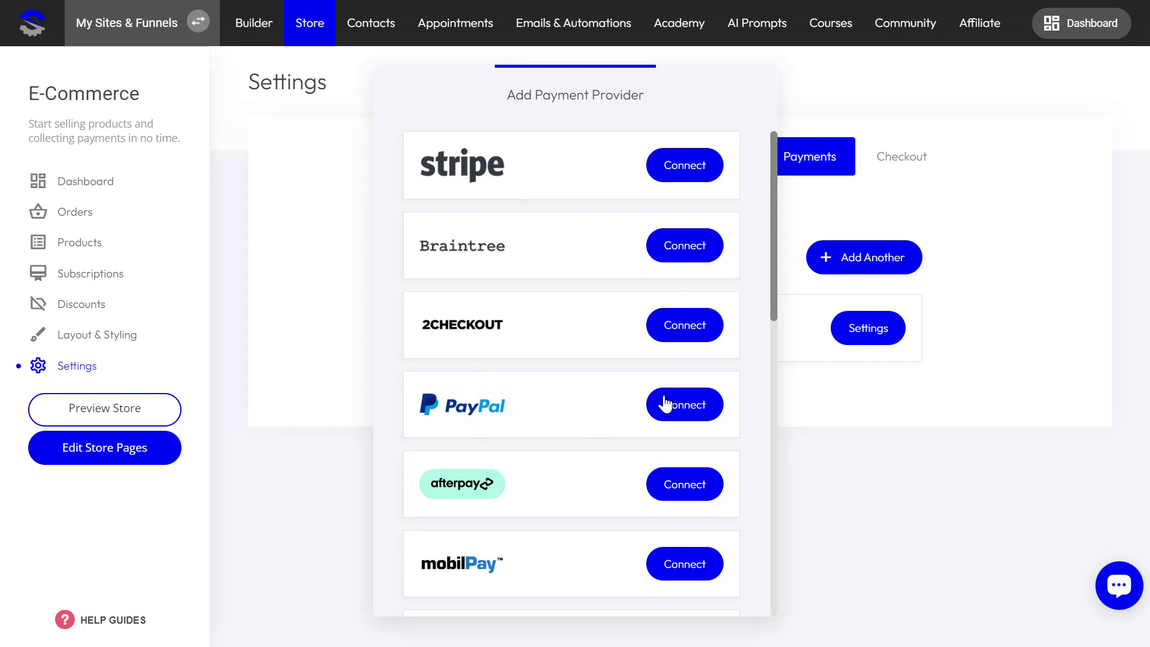
scroll(664, 402, "down", 10)
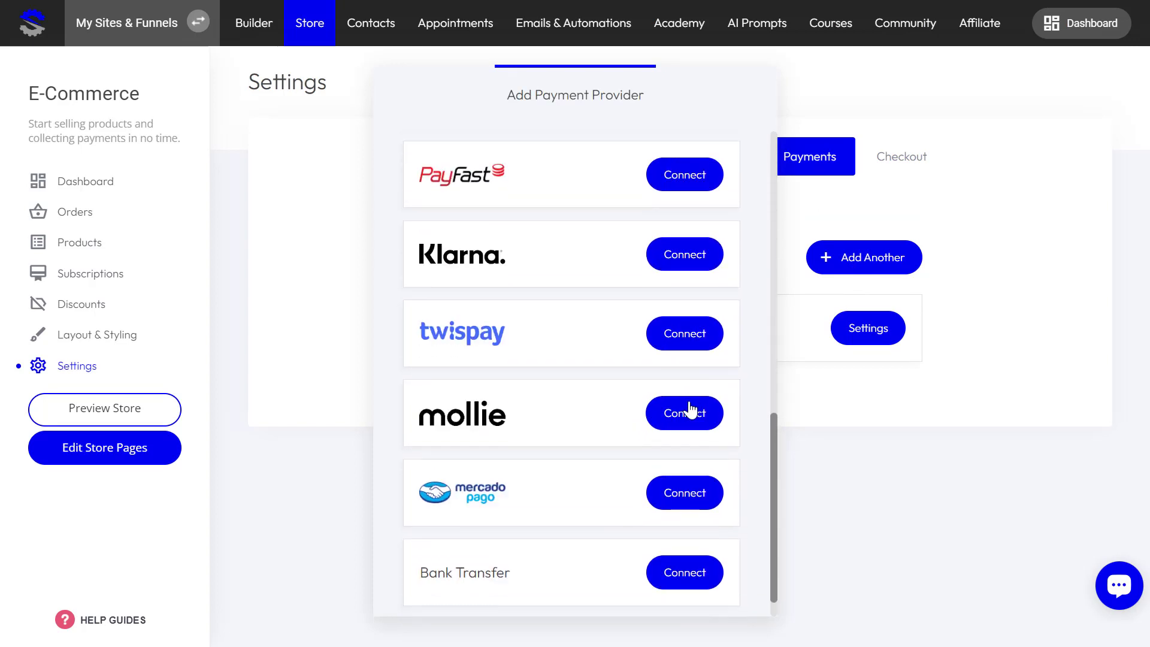
scroll(597, 485, "up", 10)
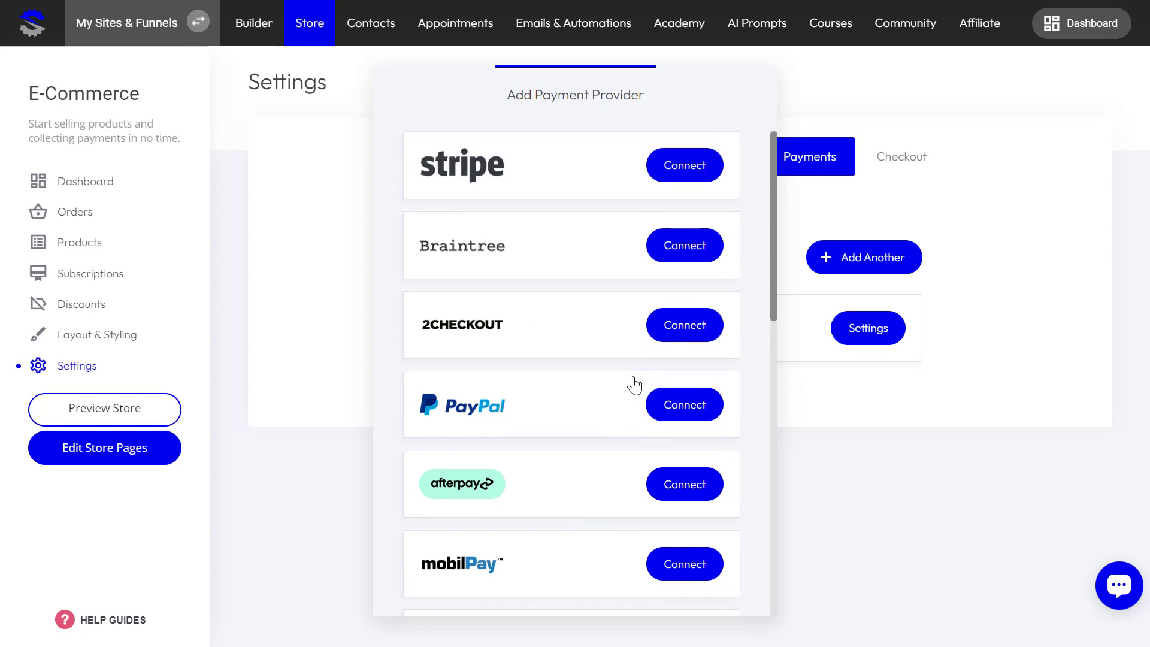
scroll(599, 371, "down", 3)
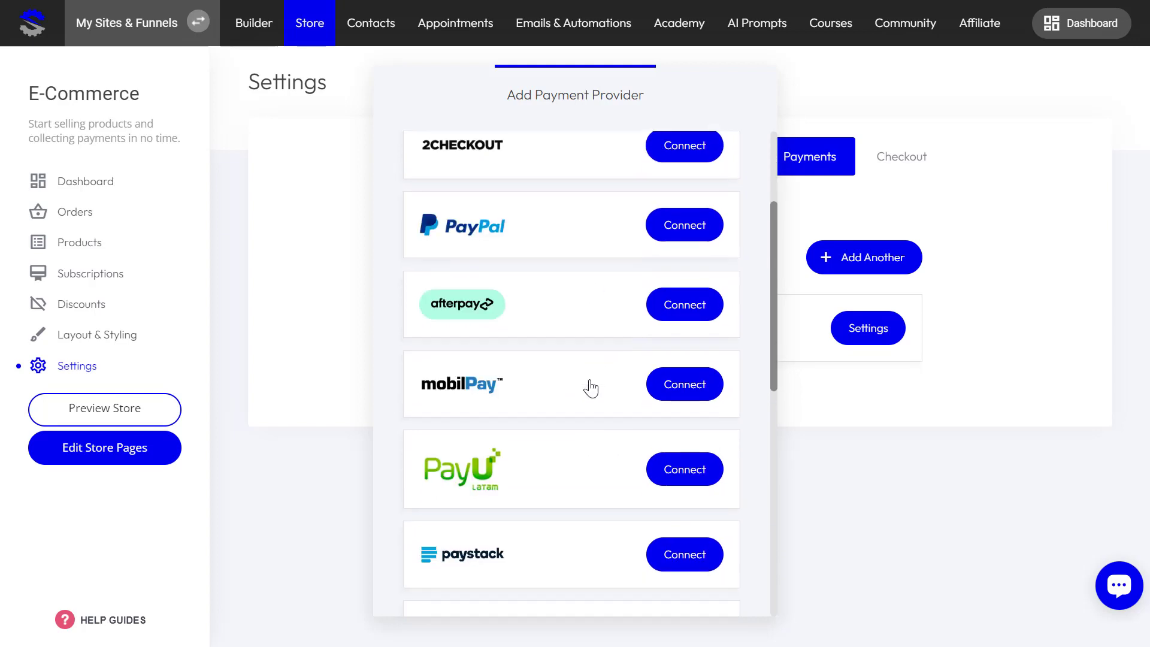
scroll(590, 388, "down", 6)
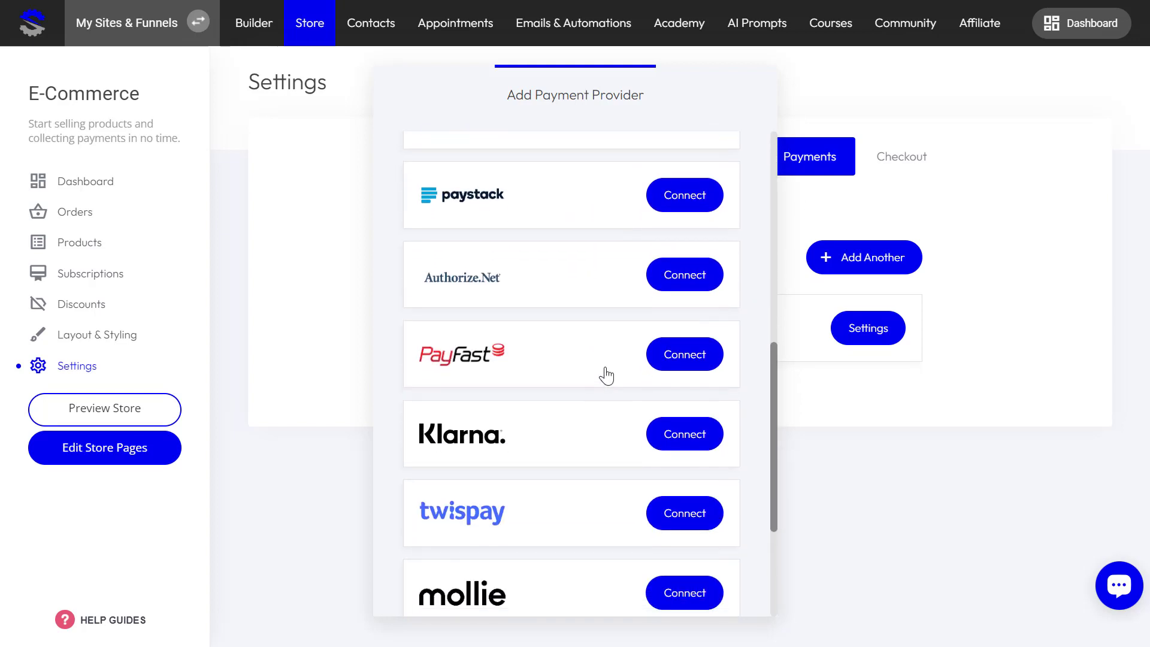
scroll(602, 376, "down", 3)
scroll(539, 475, "up", 10)
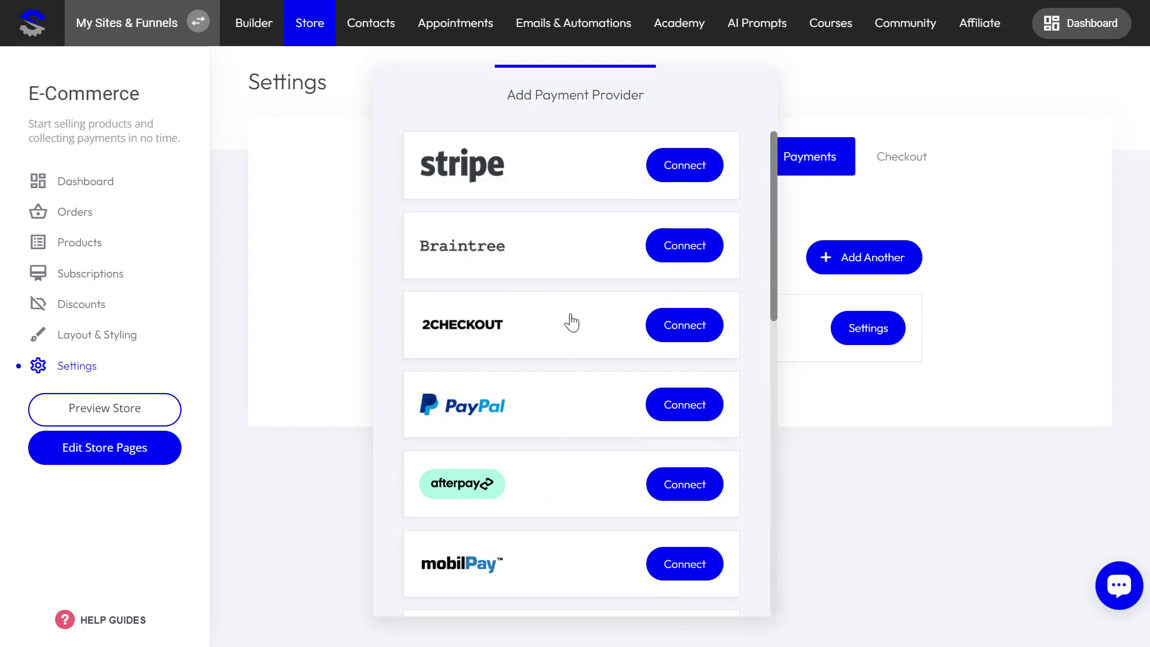
Step: Connect Bank Transfer as an additional payment provider and look over its label, additional info and instructions fields
scroll(654, 431, "down", 10)
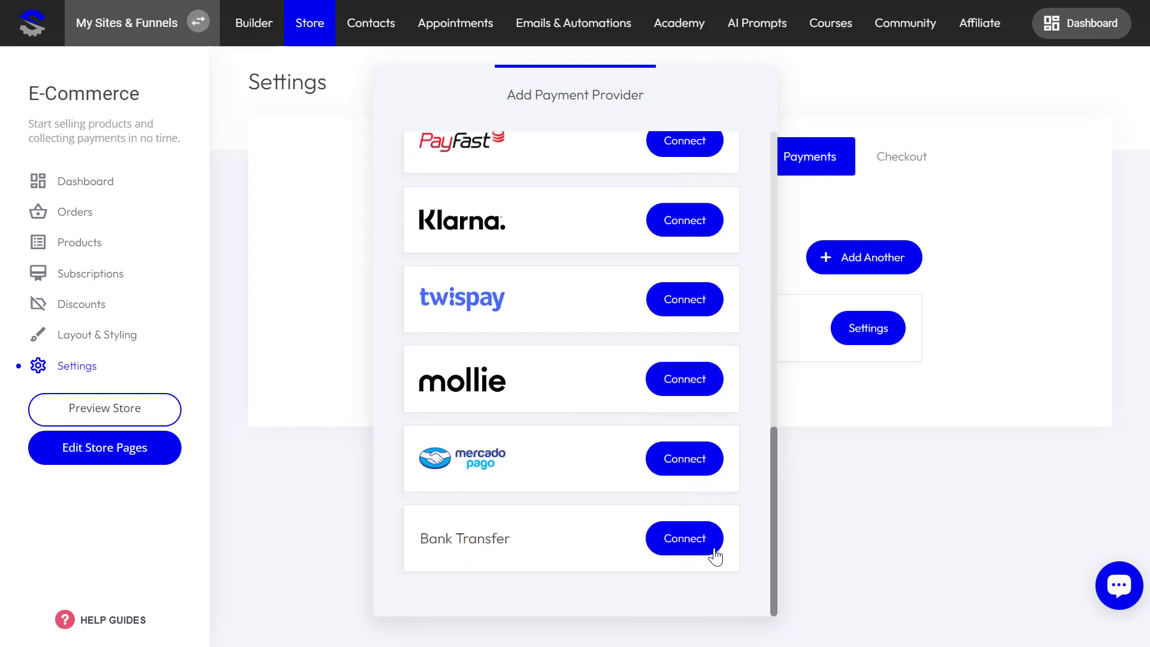
left_click(689, 541)
left_click(491, 317)
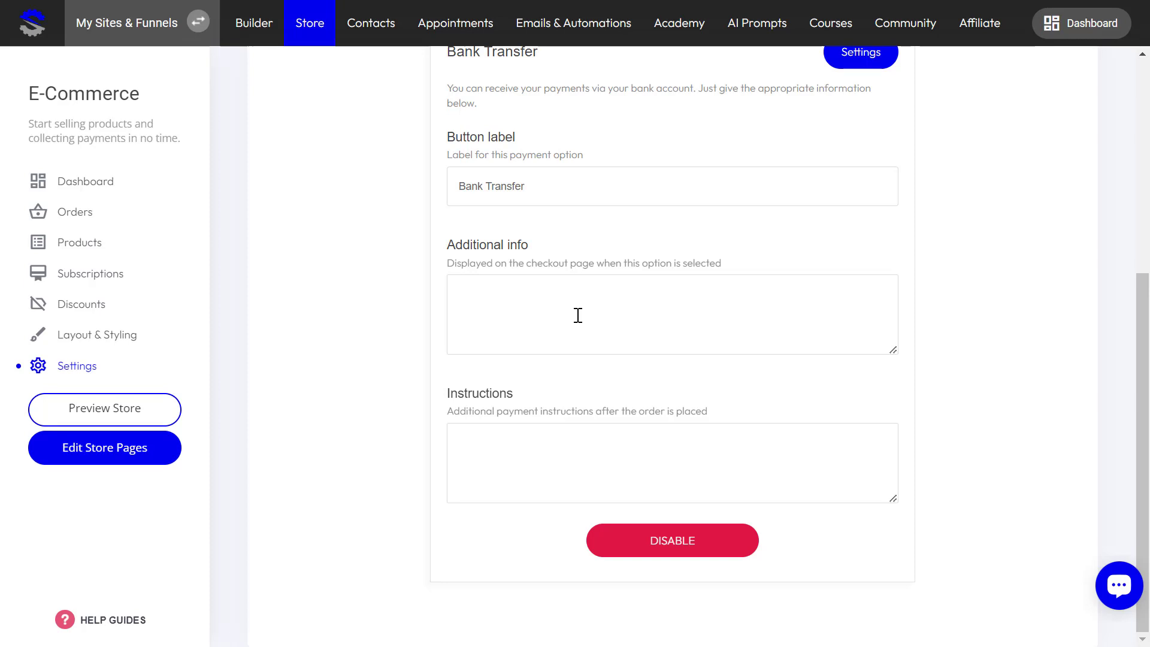
scroll(577, 311, "up", 5)
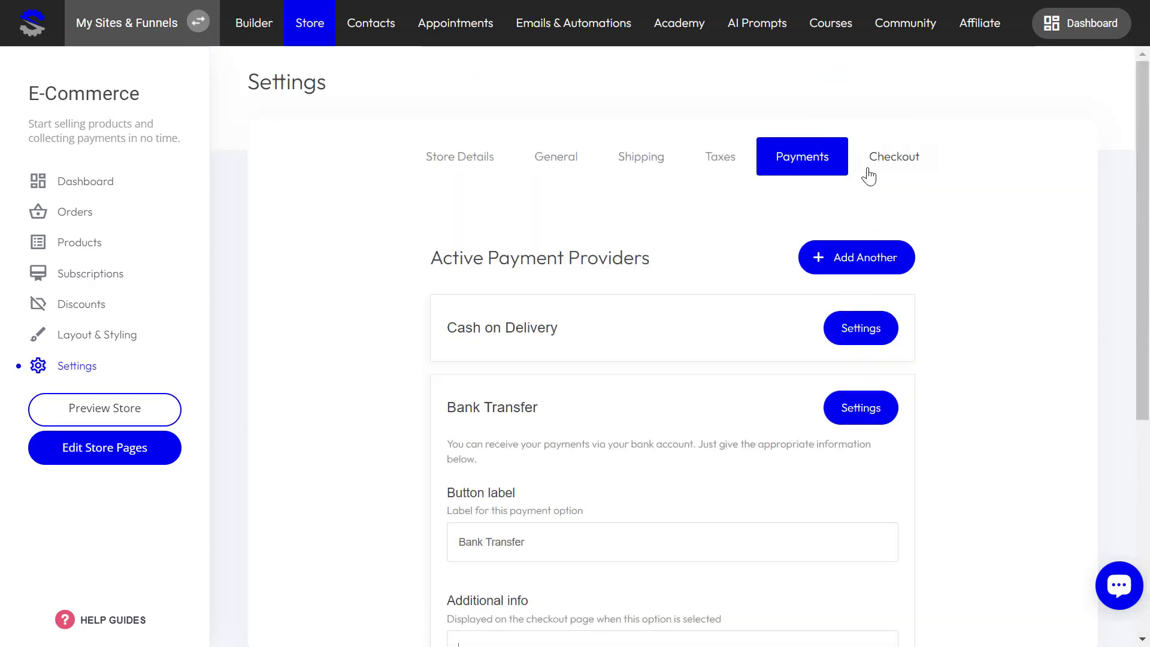
Step: Examine the privacy policy, refund policy and terms of service fields in the checkout settings and return to the store details
left_click(896, 163)
scroll(816, 314, "down", 2)
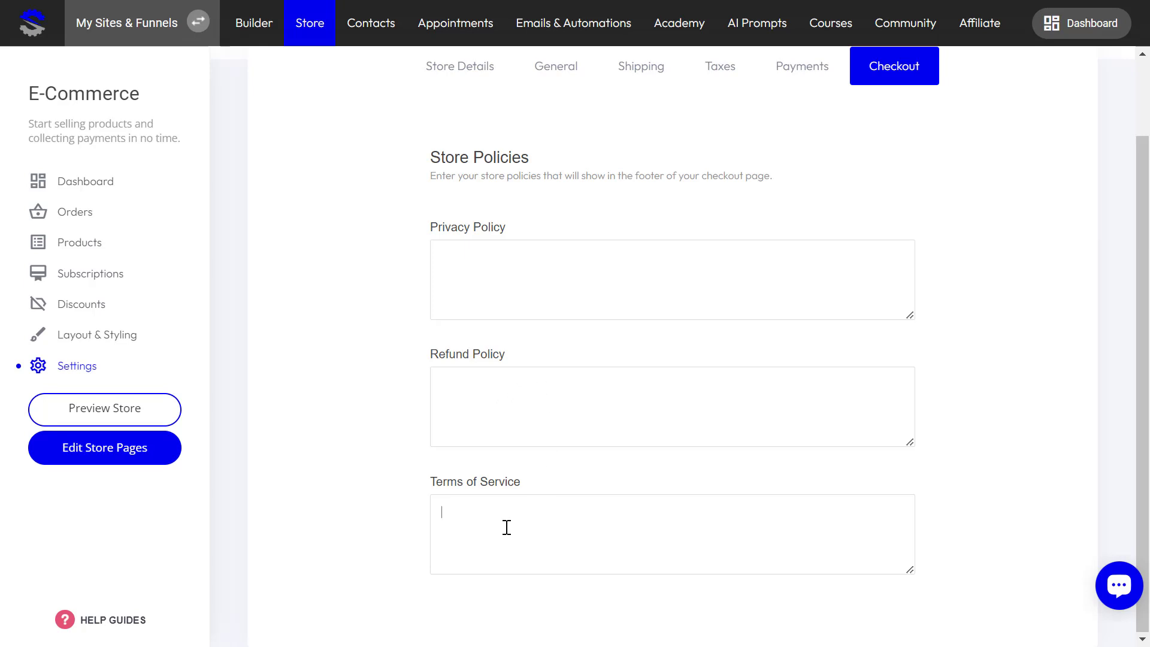
left_click_drag(433, 173, 699, 182)
left_click(628, 184)
left_click(898, 206)
scroll(542, 521, "up", 2)
left_click(453, 160)
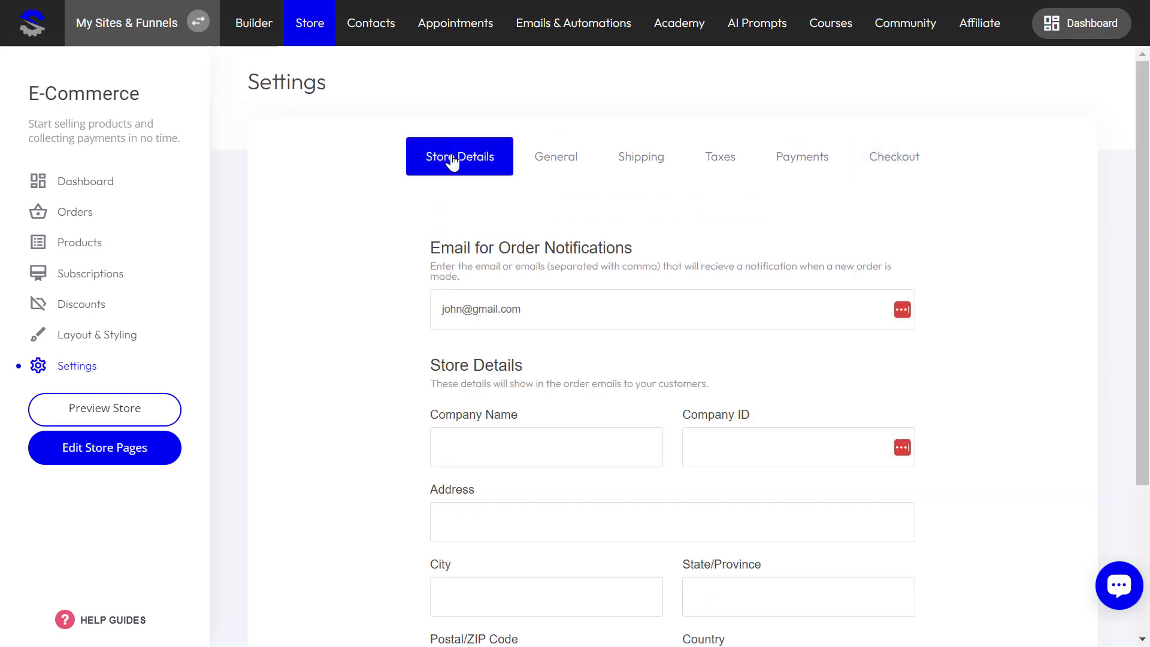